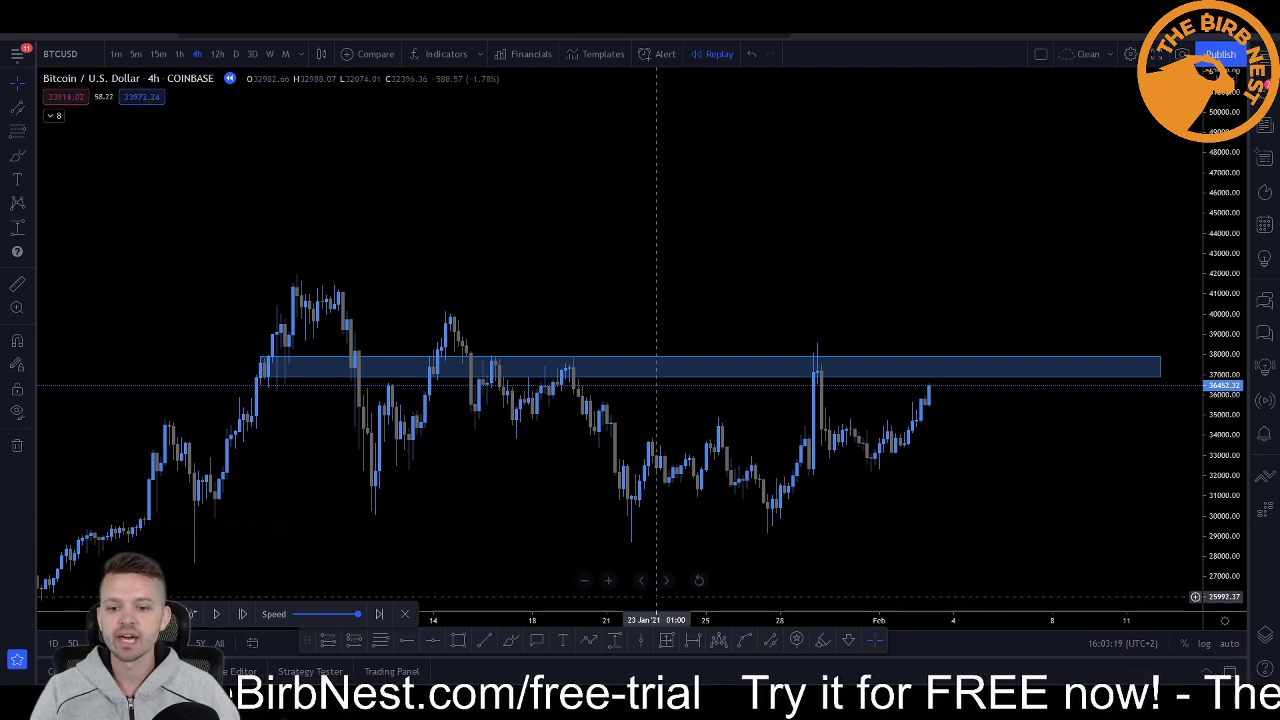
Brush a freehand line along the blue resistance zone and a projected breakout path rising from the latest candle.
left_click(510, 640)
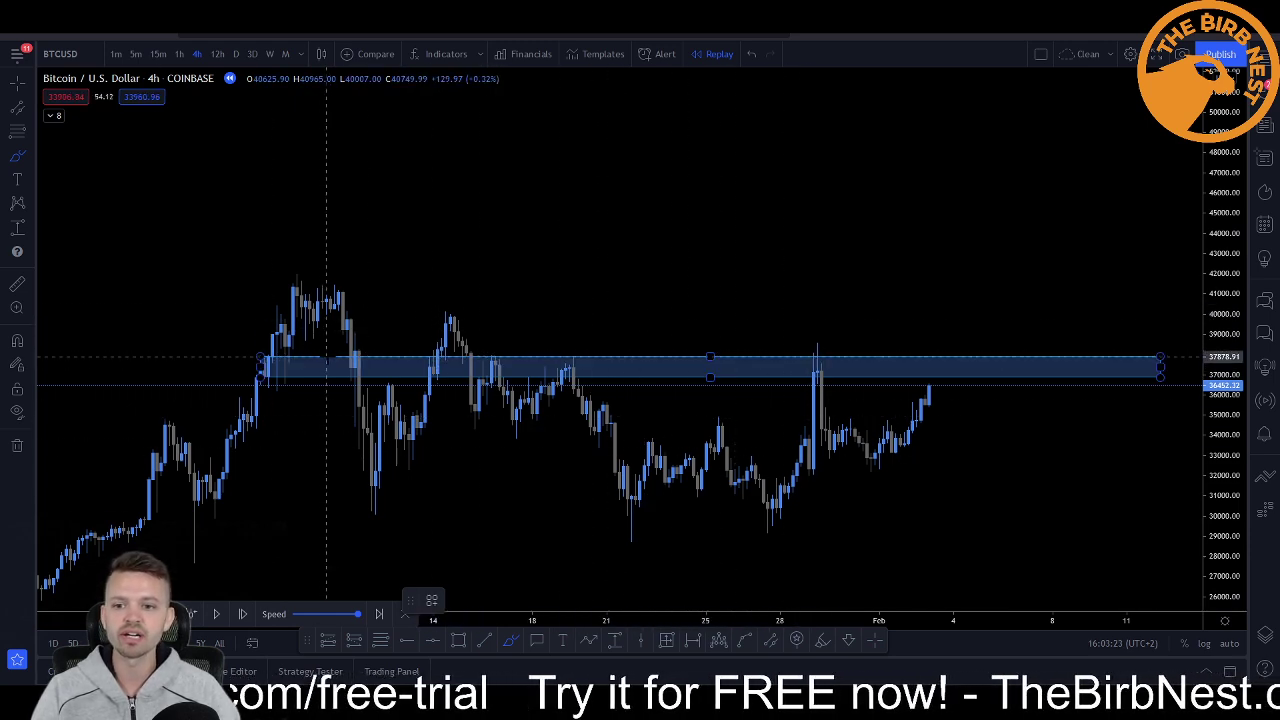
mouse_move(260, 368)
left_mouse_down()
mouse_move(934, 362)
mouse_move(962, 298)
left_mouse_up()
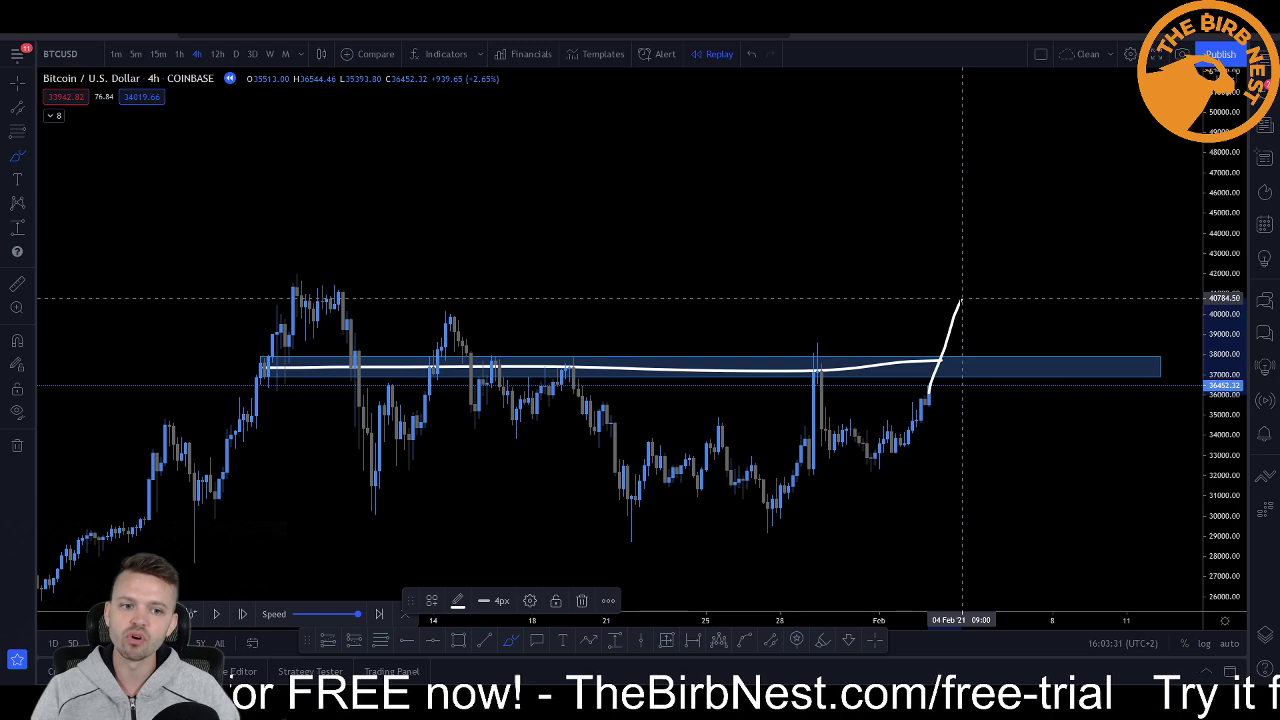
mouse_move(962, 298)
left_mouse_down()
mouse_move(1004, 357)
mouse_move(1064, 254)
left_mouse_up()
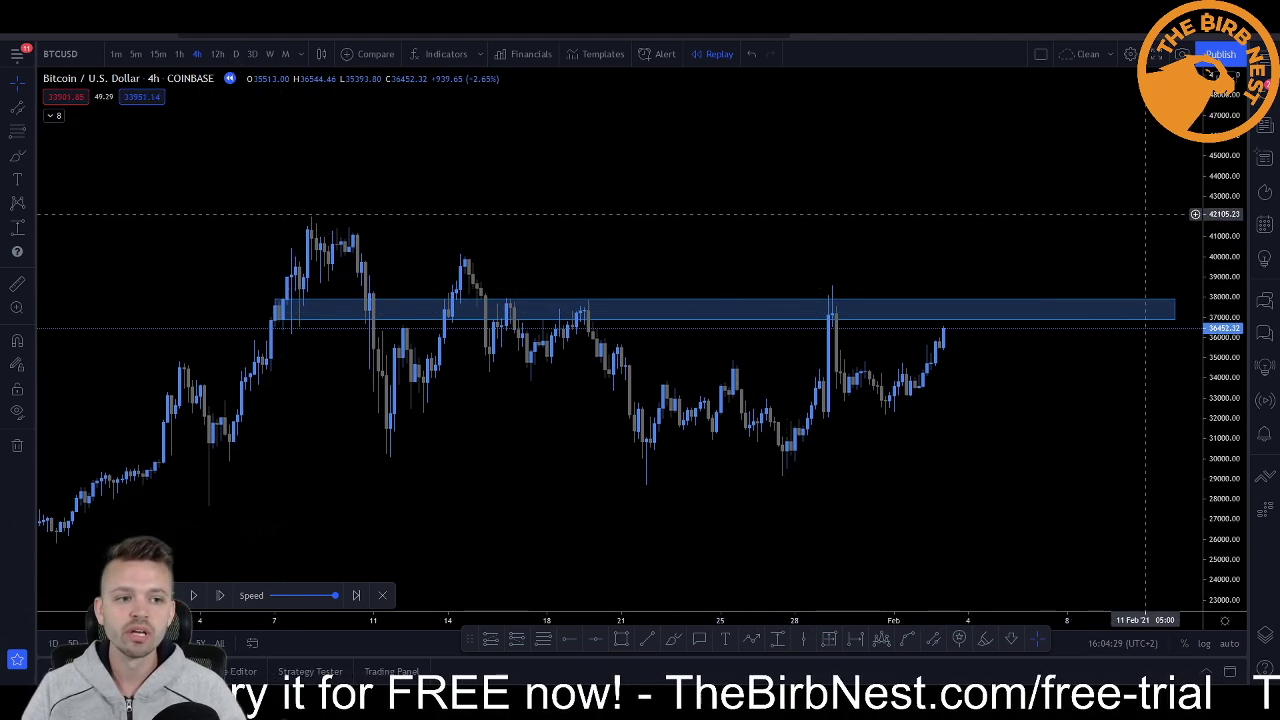
Examine the earlier rally and the repeated price reactions around the blue resistance zone.
scroll(1060, 216, "down", 5)
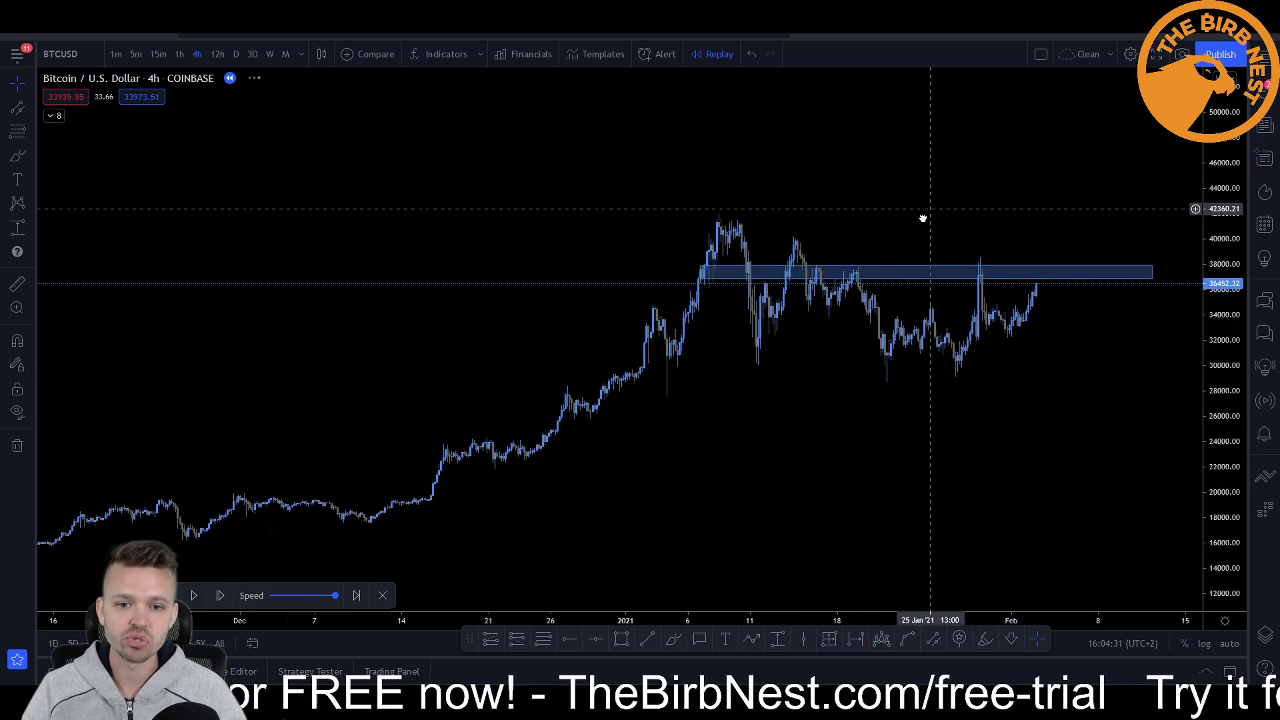
left_click_drag(930, 210, 921, 222)
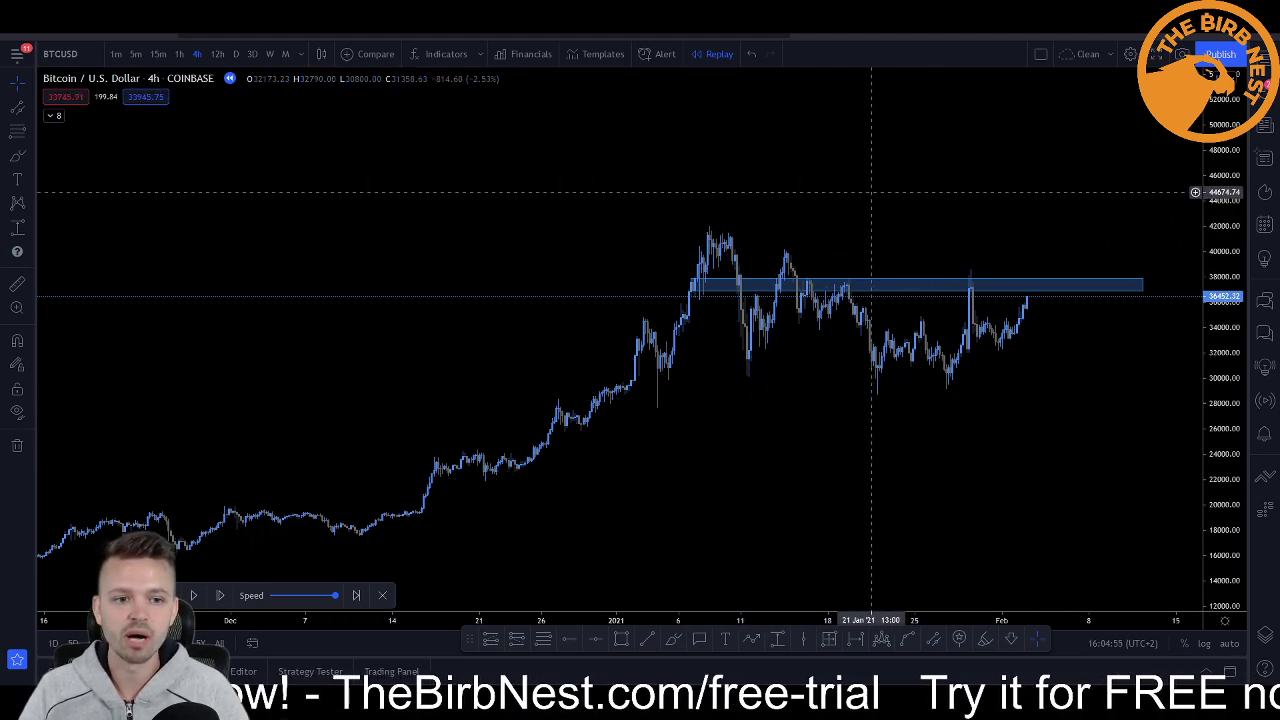
left_click_drag(871, 300, 773, 322)
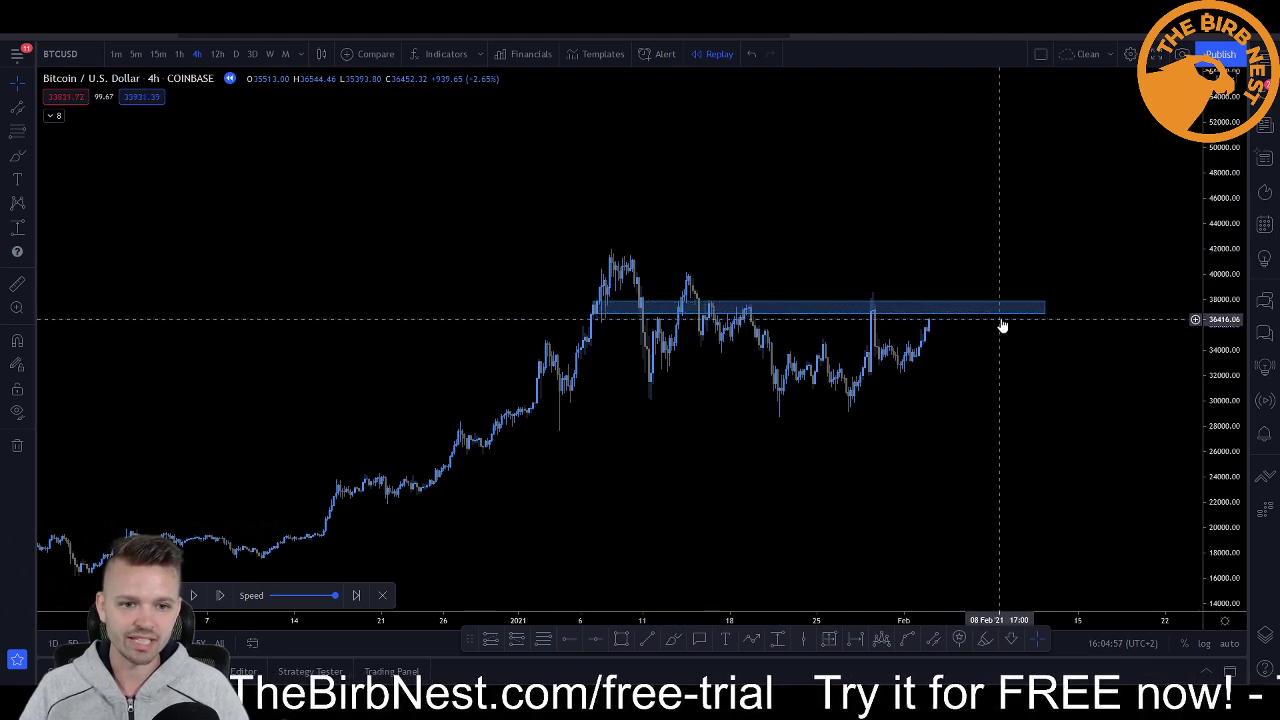
left_click_drag(827, 264, 792, 262)
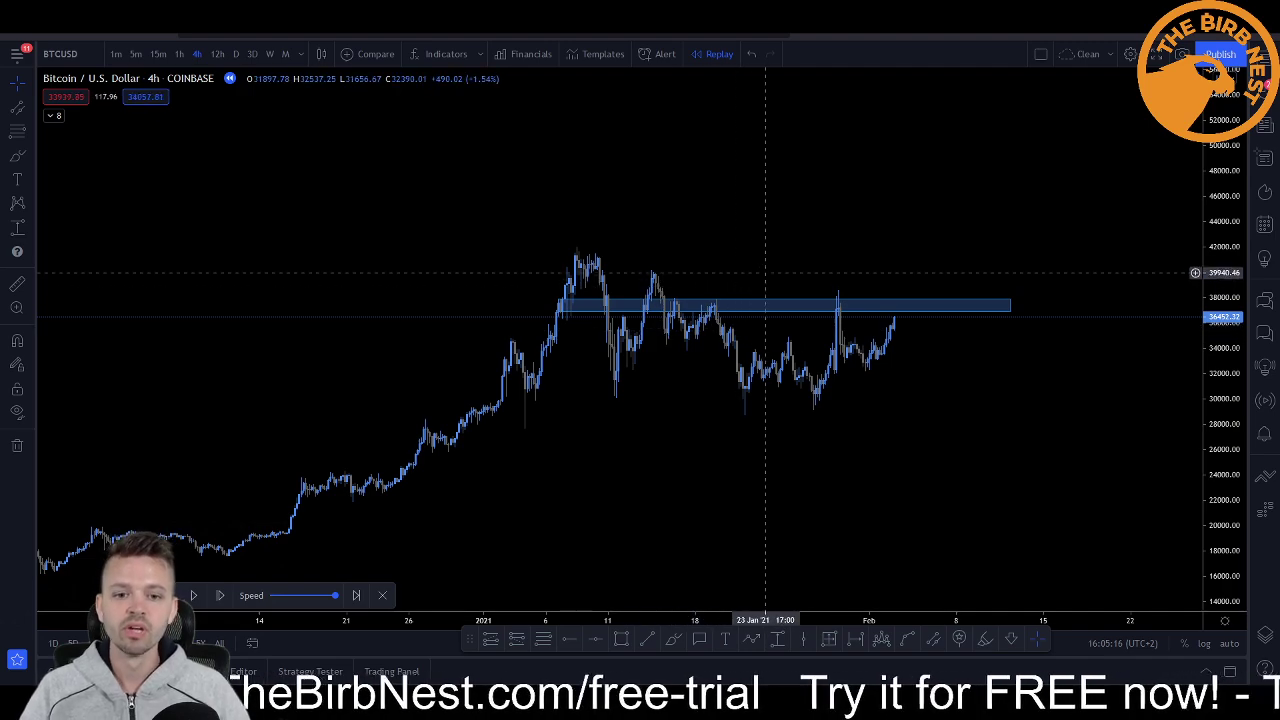
scroll(762, 318, "up", 2)
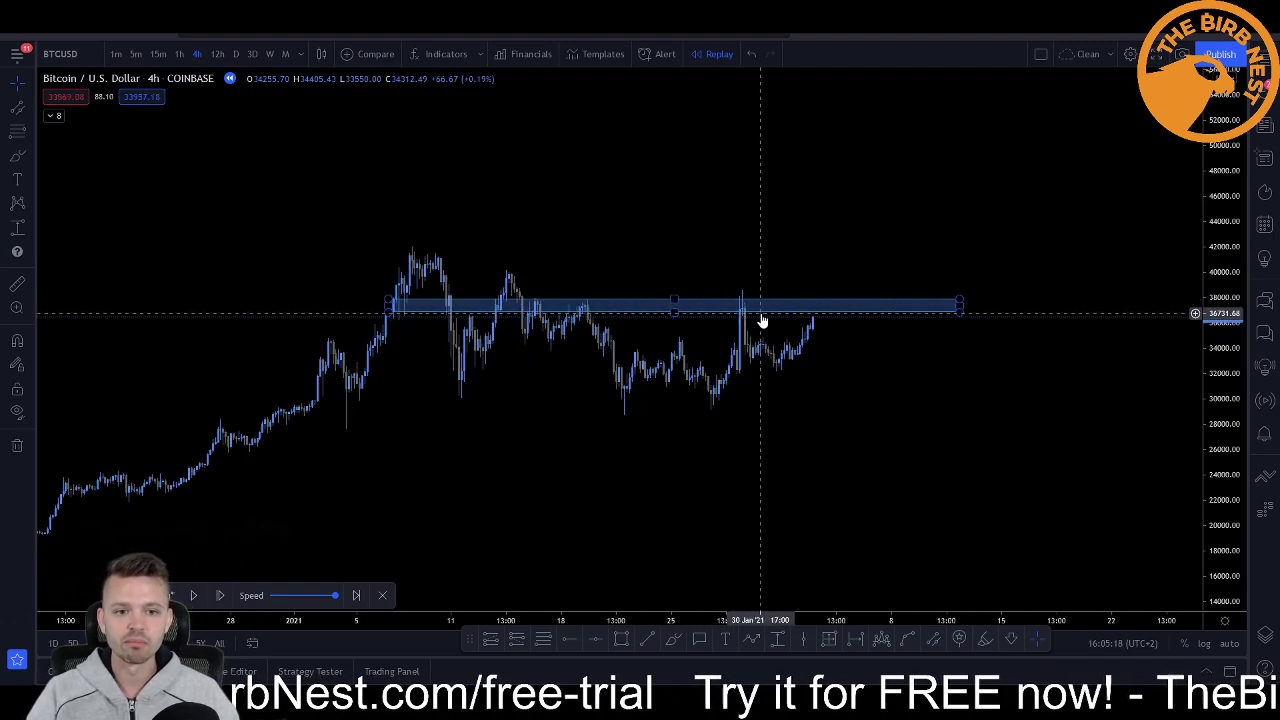
scroll(762, 318, "up", 3)
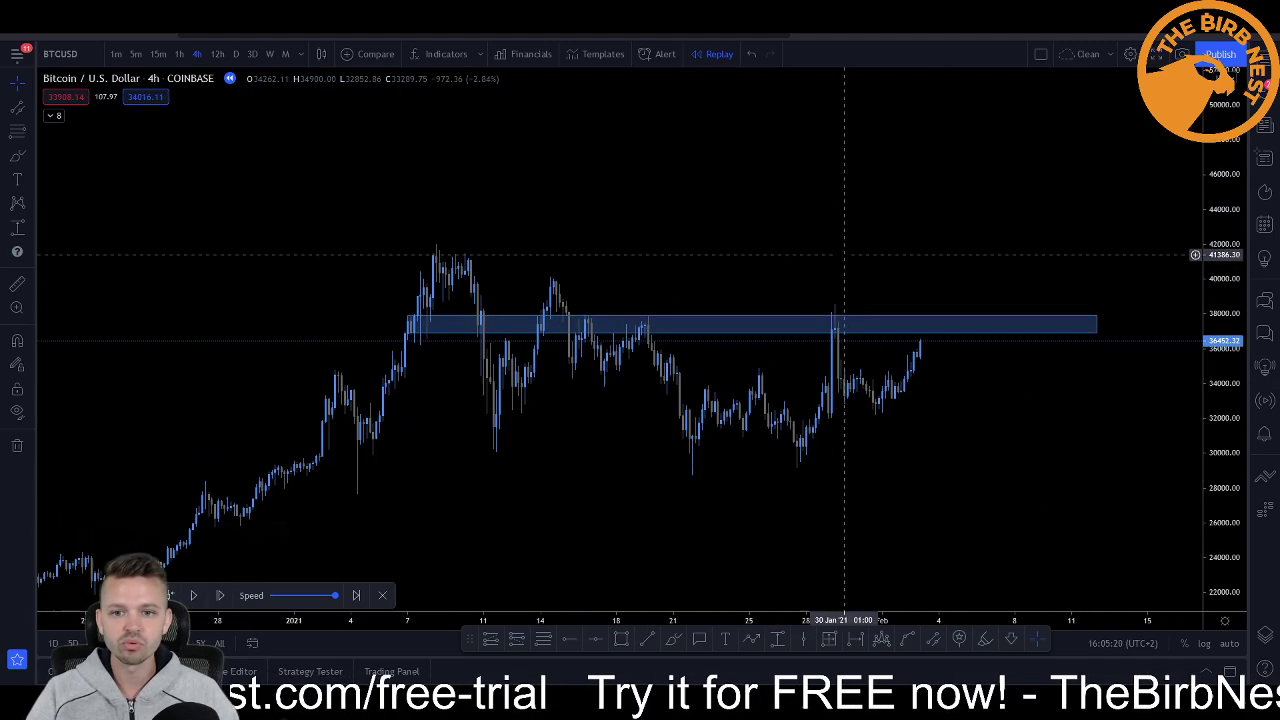
left_click_drag(845, 255, 722, 243)
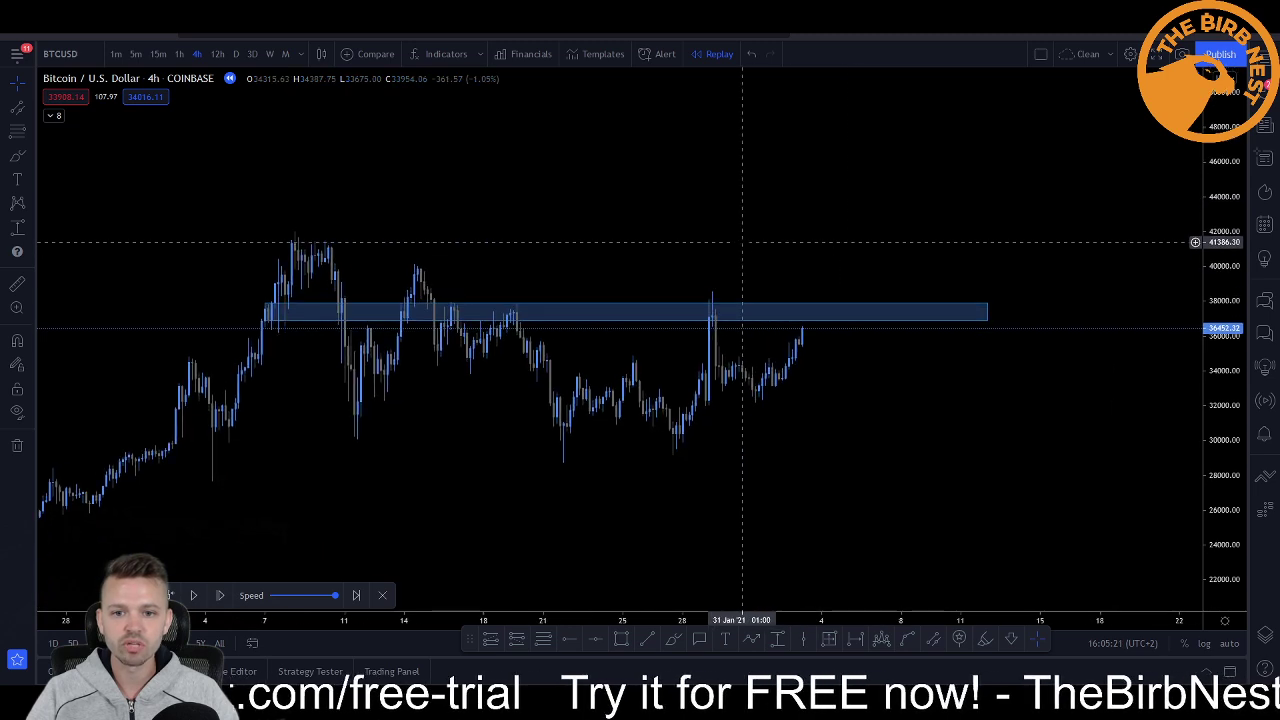
Advance the bar replay candle by candle until price breaks out above the blue resistance zone.
left_click(219, 597)
left_click(219, 597)
left_click(219, 597)
left_click(219, 597)
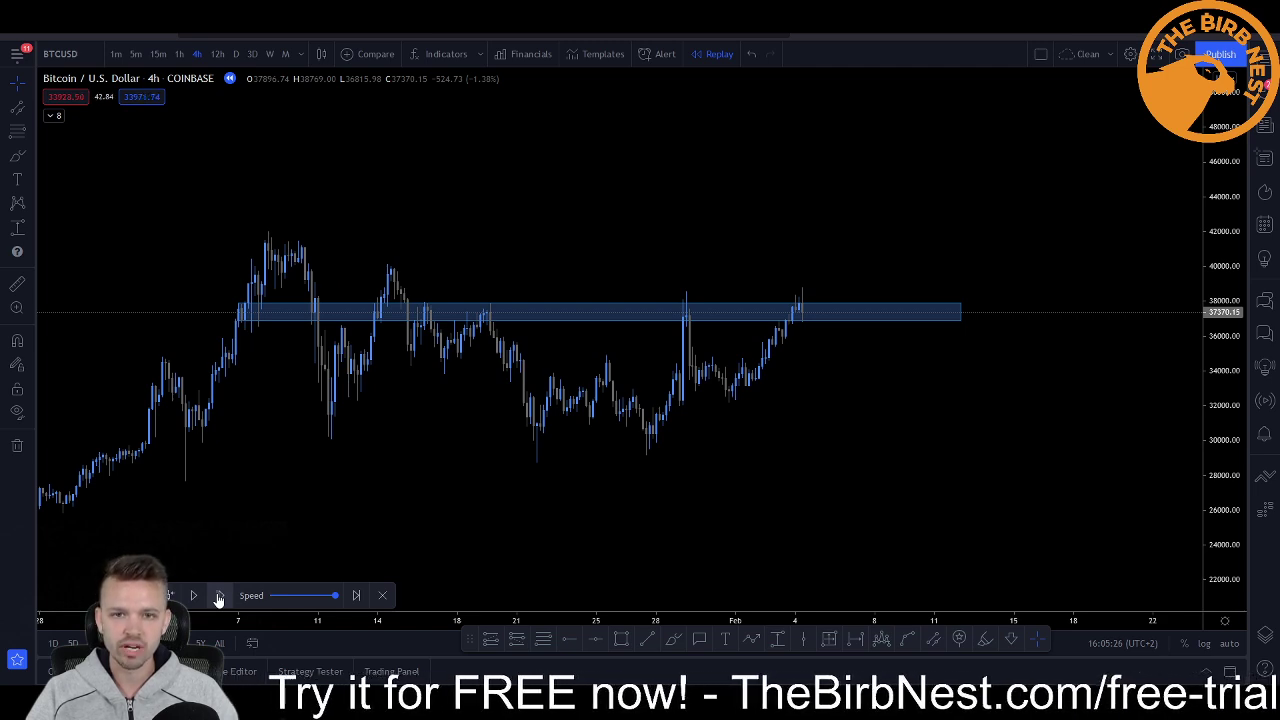
left_click(219, 597)
left_click(219, 597)
left_click(219, 597)
left_click(219, 597)
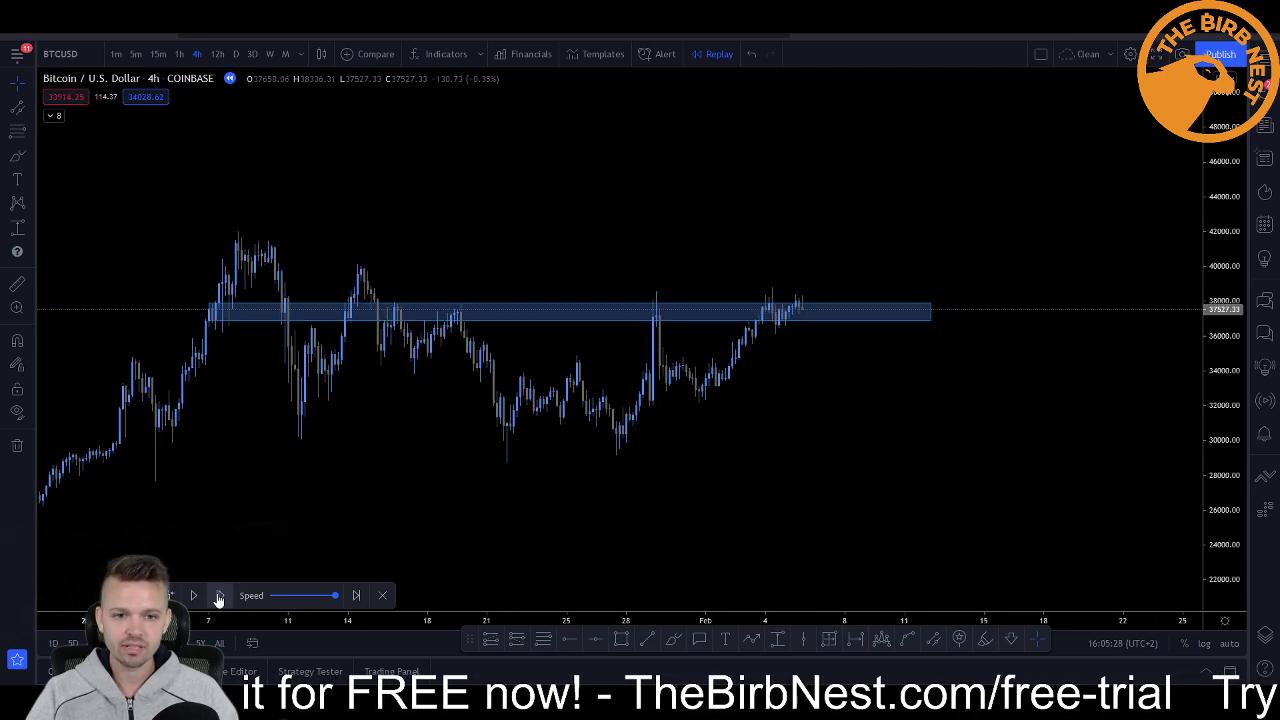
left_click(219, 597)
left_click(219, 597)
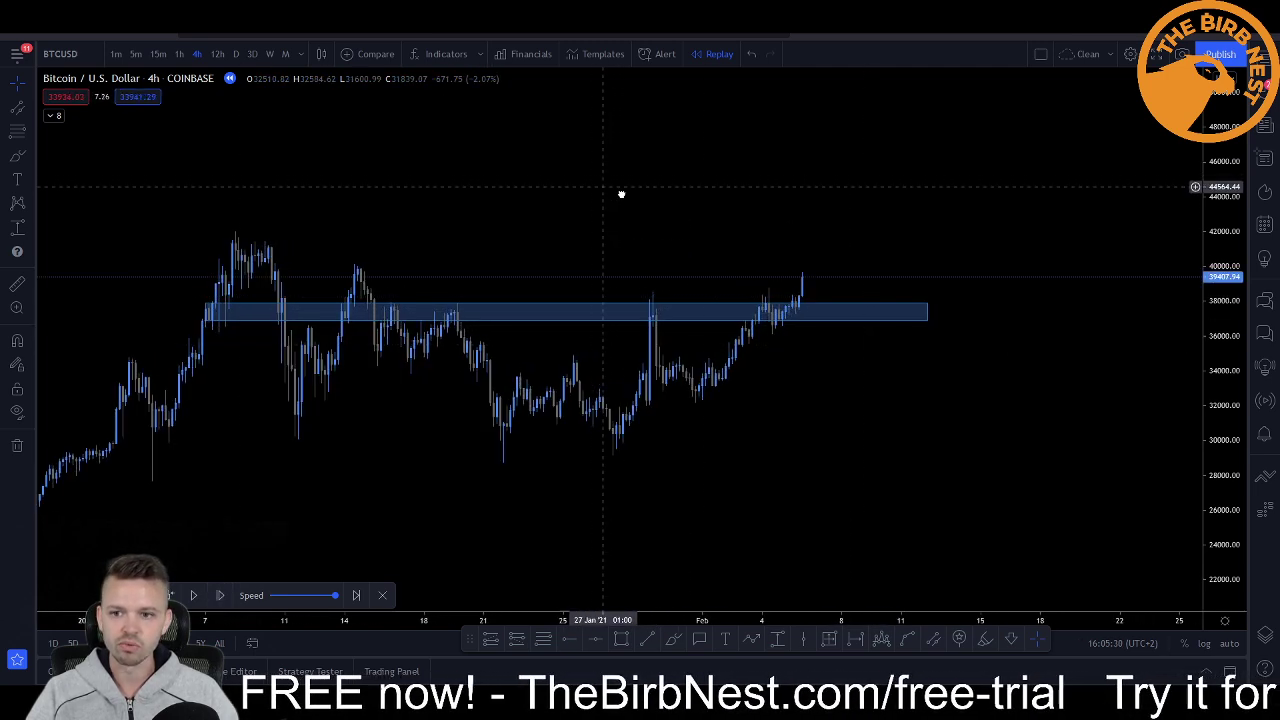
Brush a projected arc rising from the breakout and falling back to retest the zone, and undo the strokes.
scroll(621, 194, "left", 3)
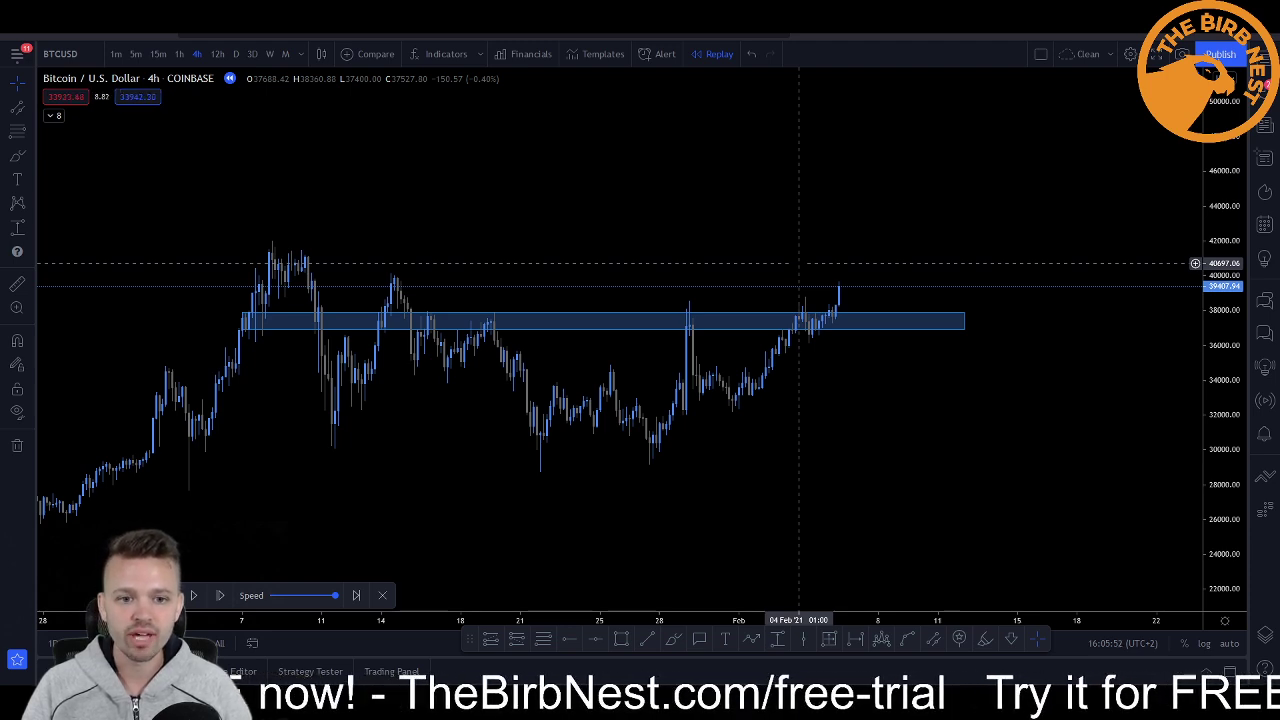
left_click(675, 641)
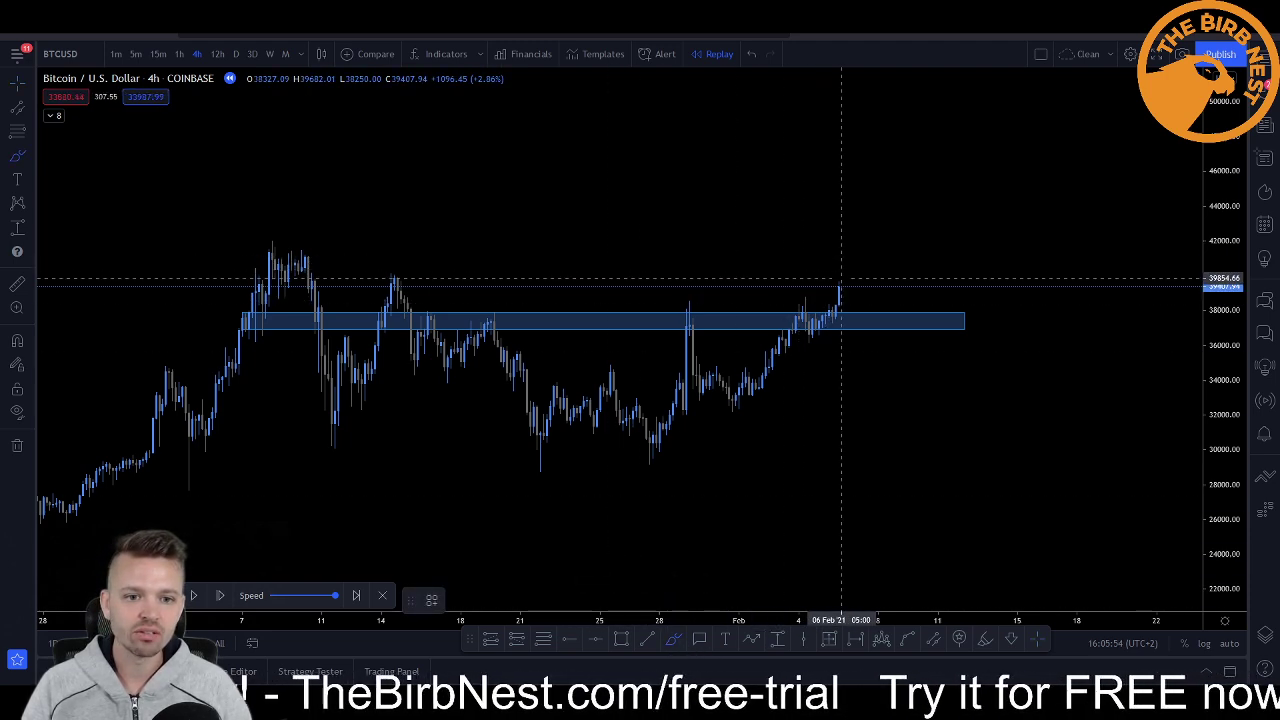
left_click_drag(846, 334, 891, 322)
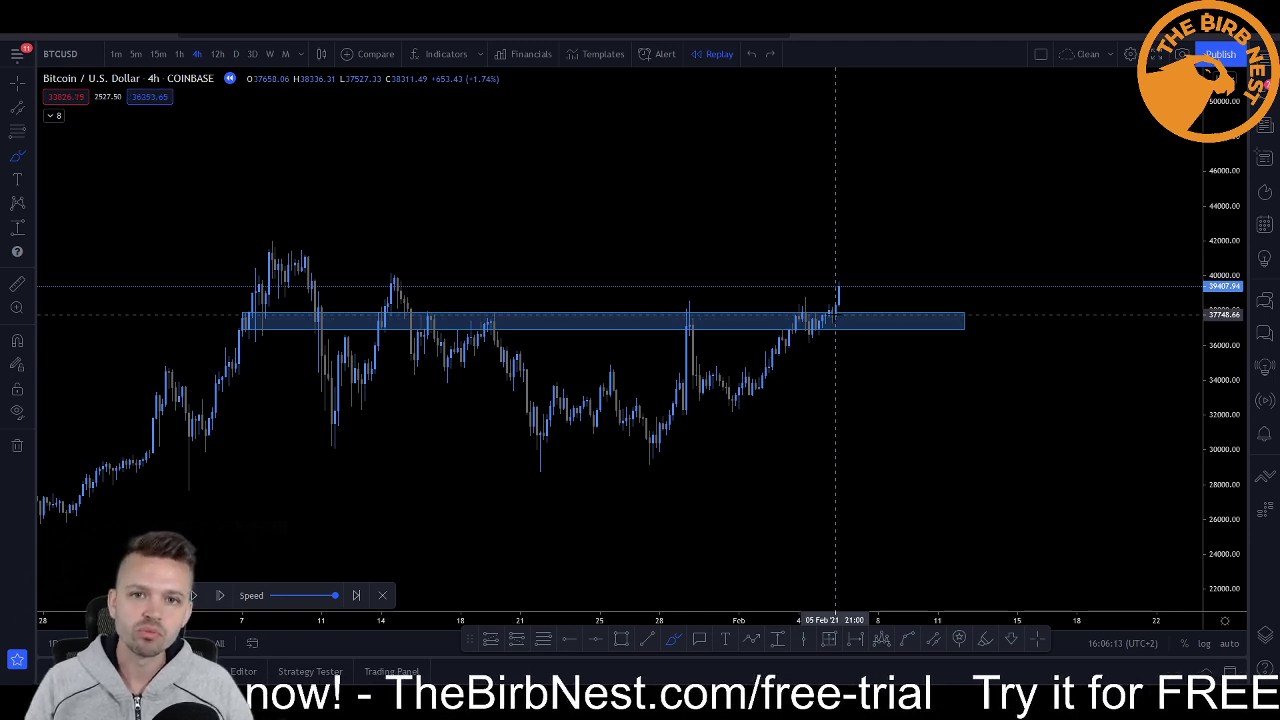
mouse_move(836, 318)
left_mouse_down()
mouse_move(840, 286)
mouse_move(881, 272)
mouse_move(907, 318)
left_mouse_up()
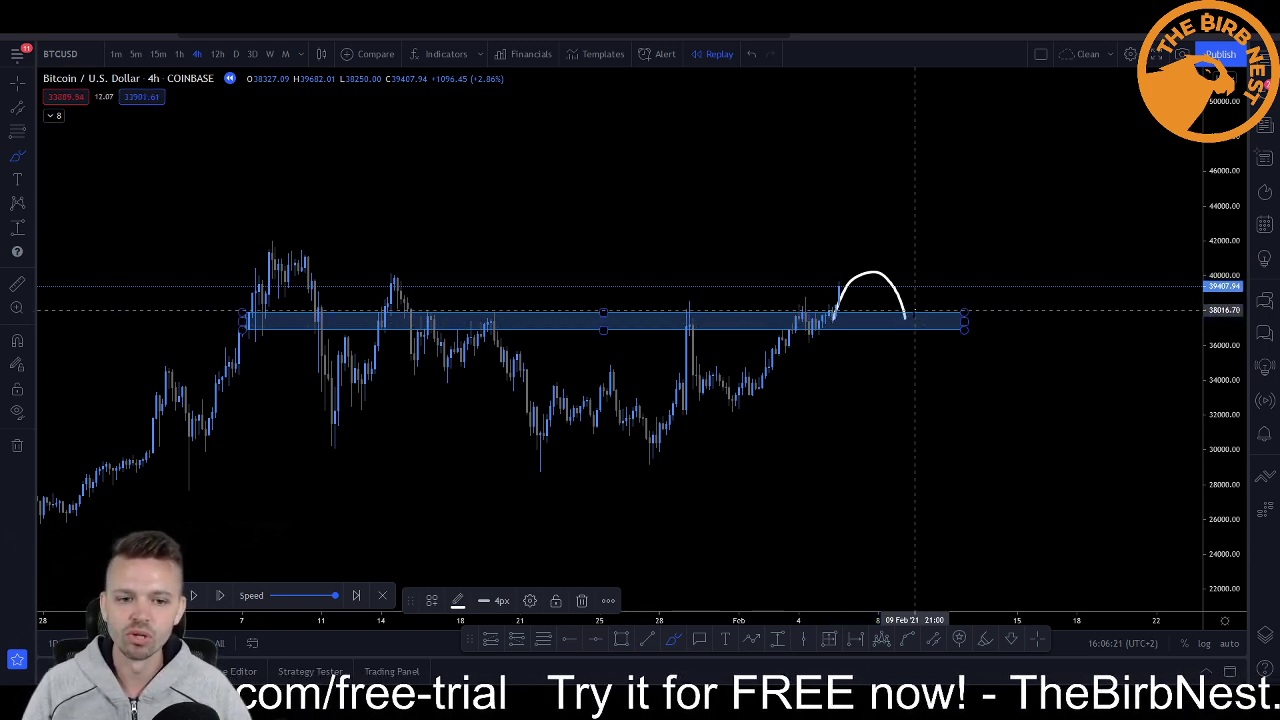
left_click_drag(906, 318, 913, 304)
key("ctrl+z")
key("ctrl+z")
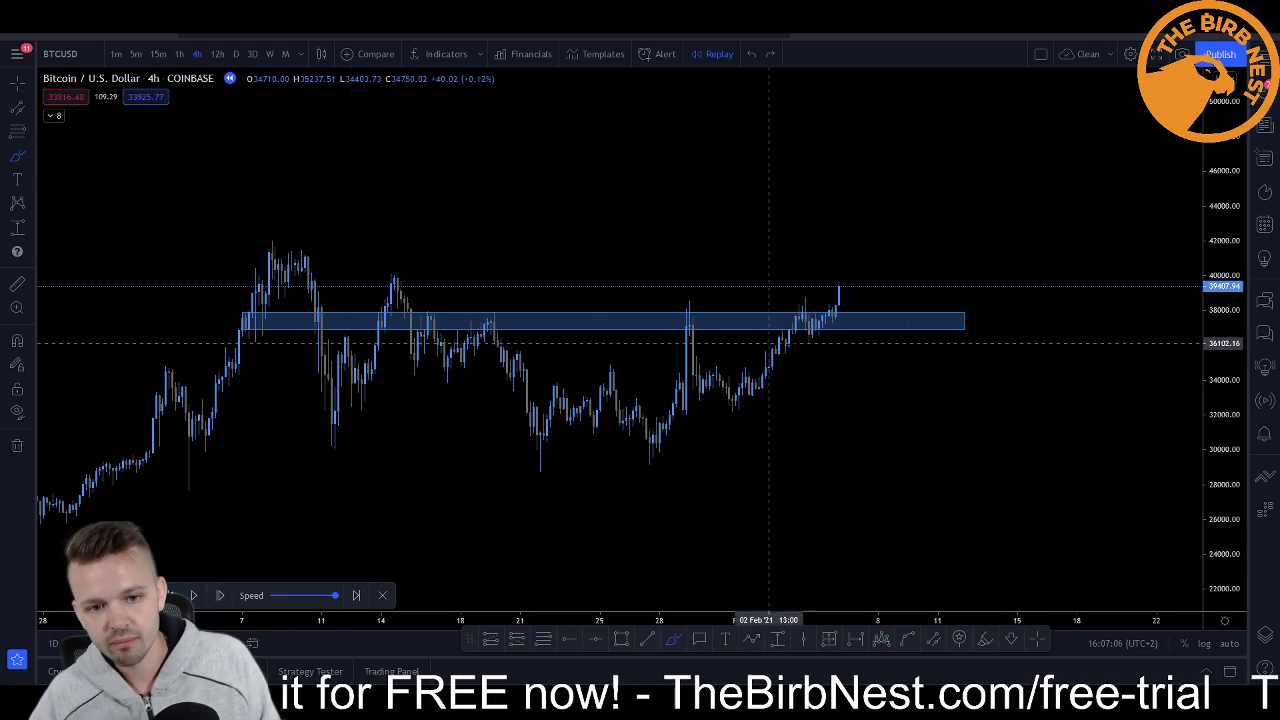
Advance the bar replay candle by candle until price pulls back to the upper edge of the zone.
left_click(220, 597)
left_click(220, 597)
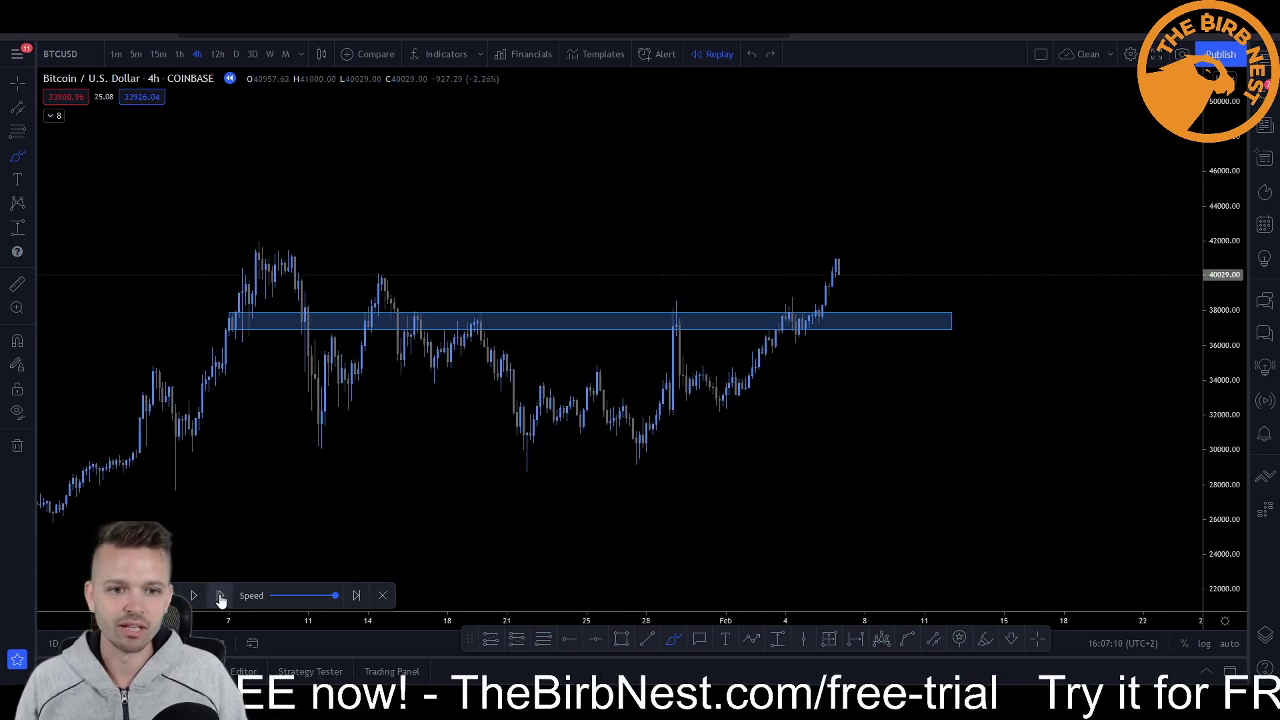
left_click(220, 597)
left_click(220, 597)
left_click(220, 597)
left_click(220, 597)
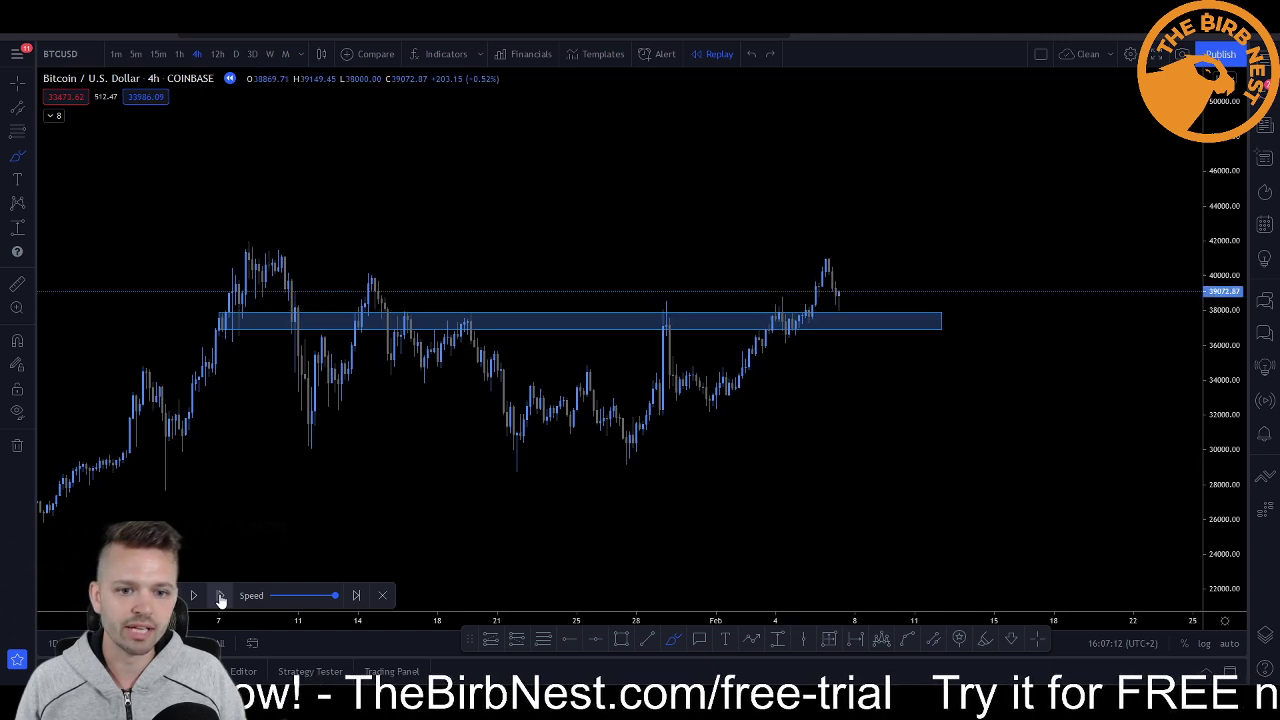
scroll(848, 345, "up", 1)
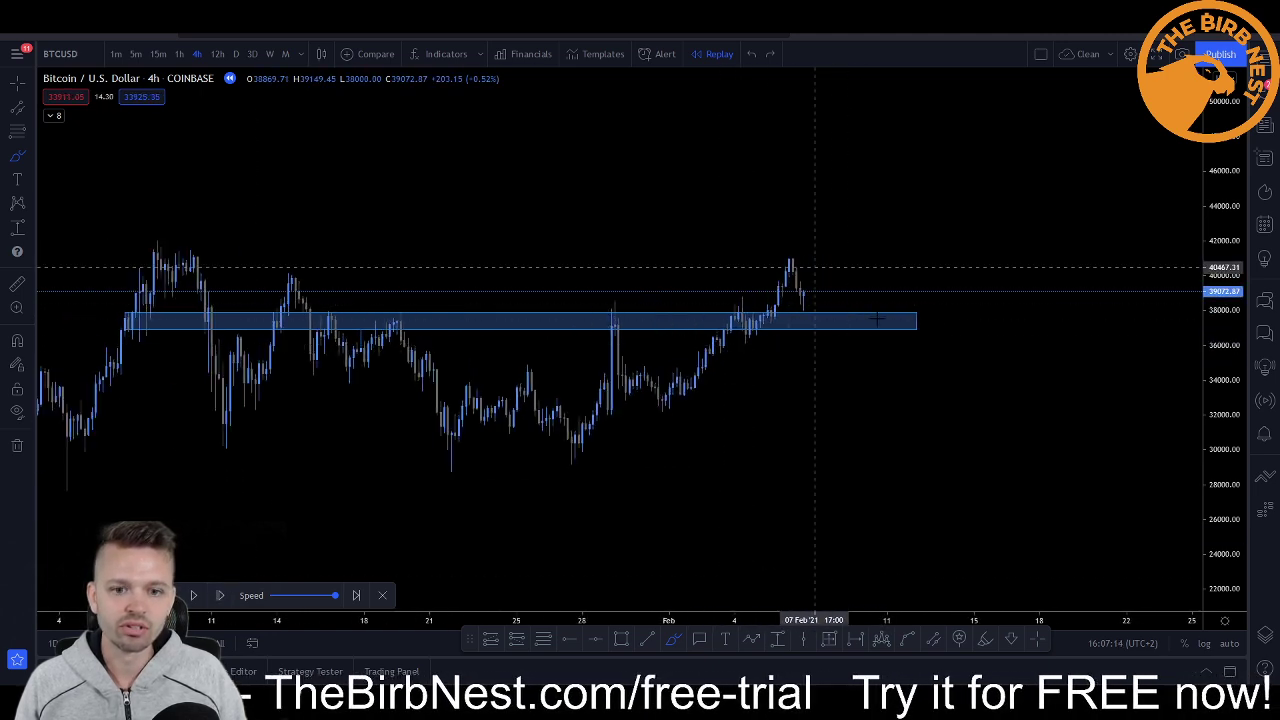
left_click(224, 600)
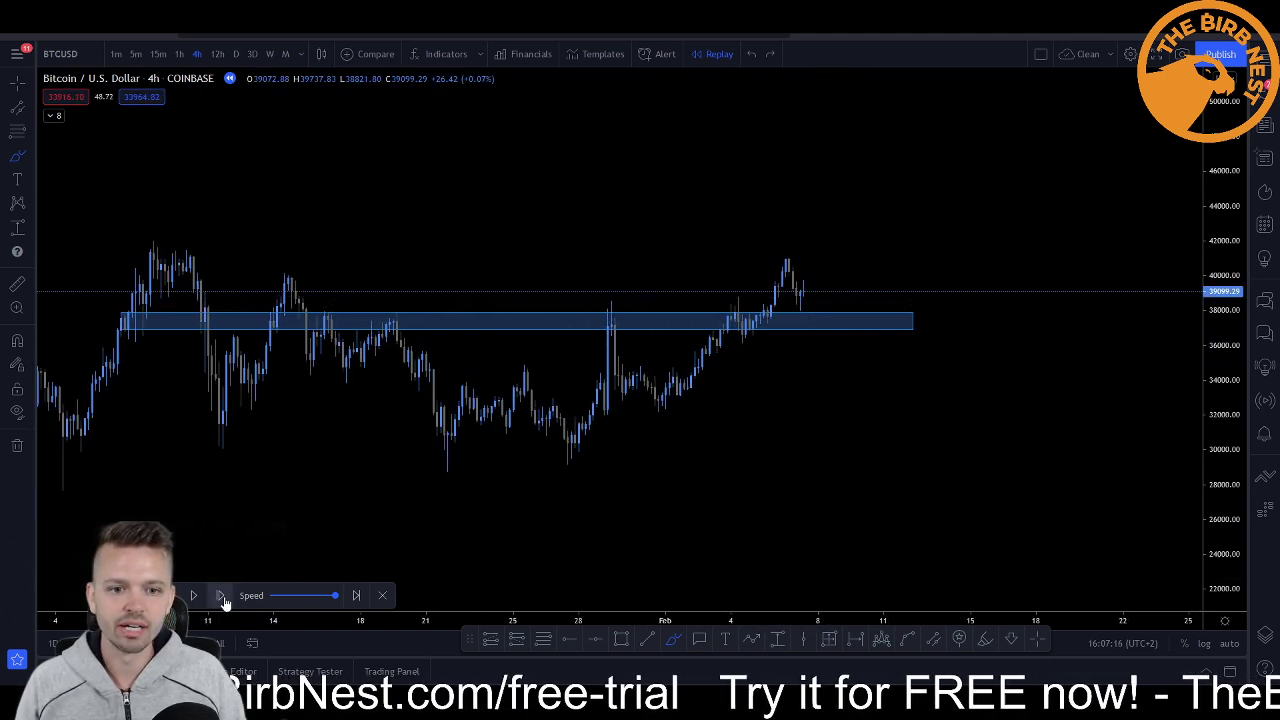
left_click(224, 600)
Place a horizontal ray with the OB EQ template from the 4 Feb candle near the zone's upper edge.
scroll(760, 348, "down", 1)
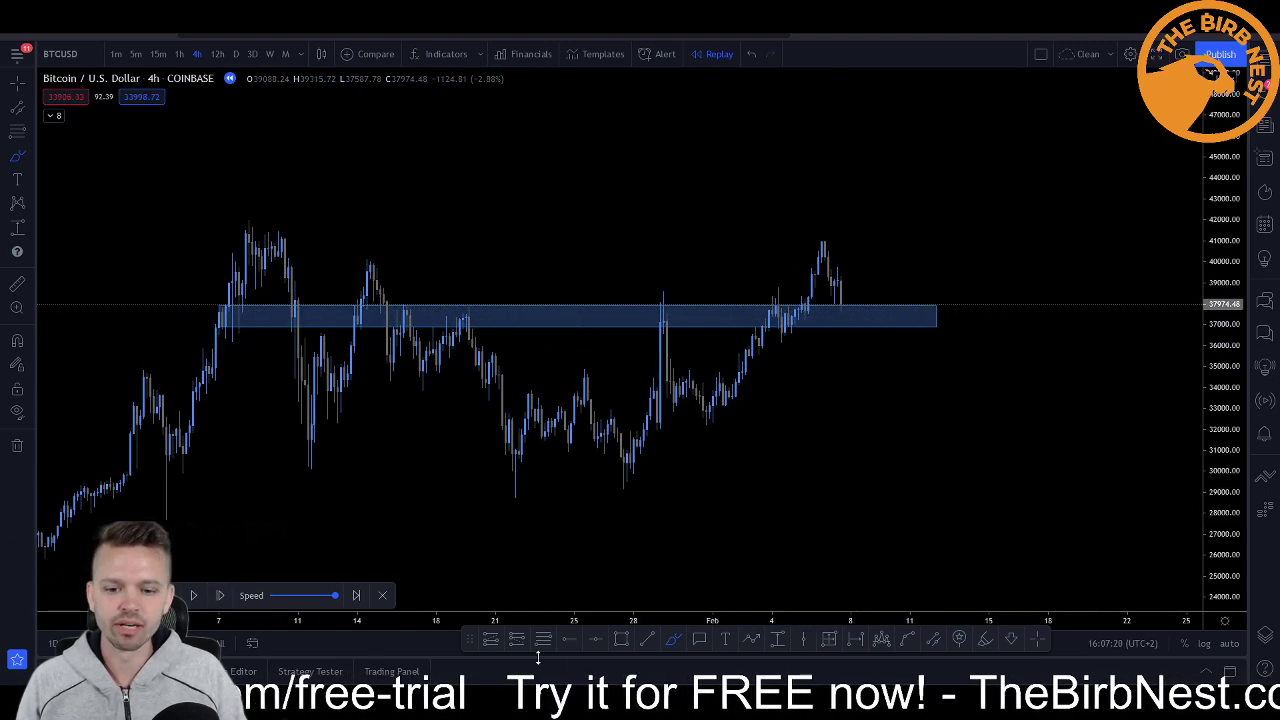
left_click(490, 639)
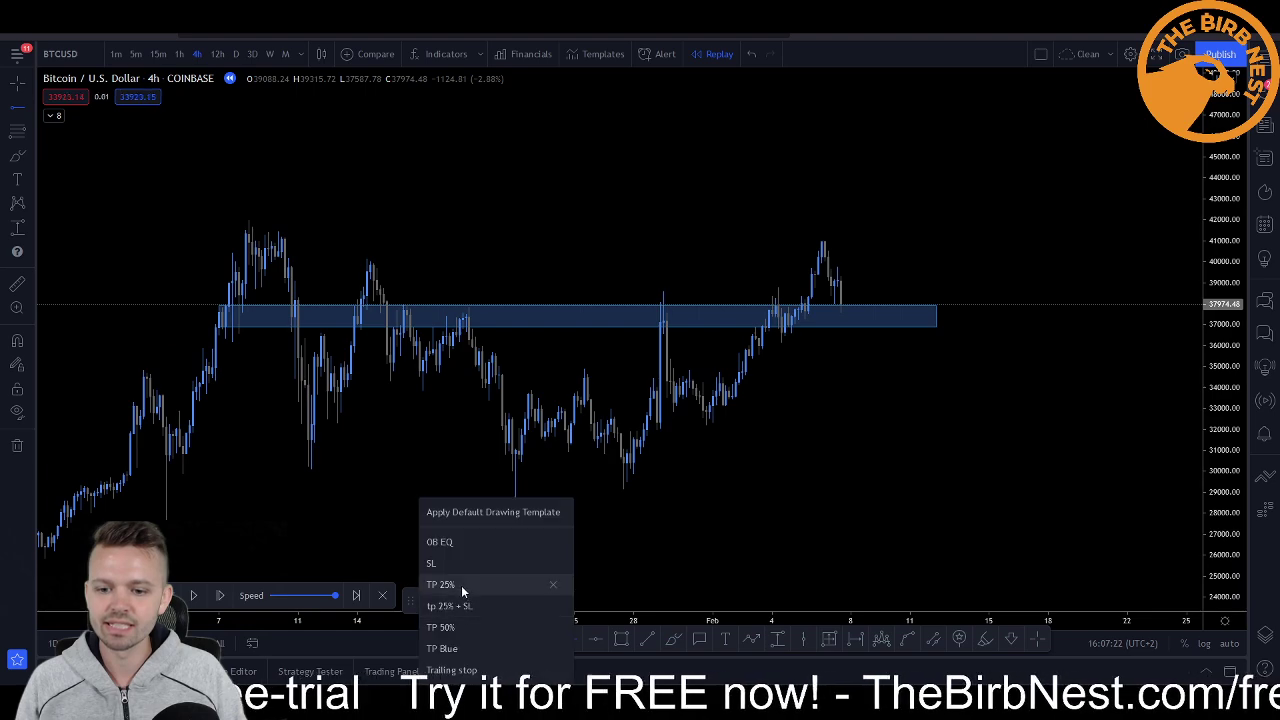
left_click(442, 541)
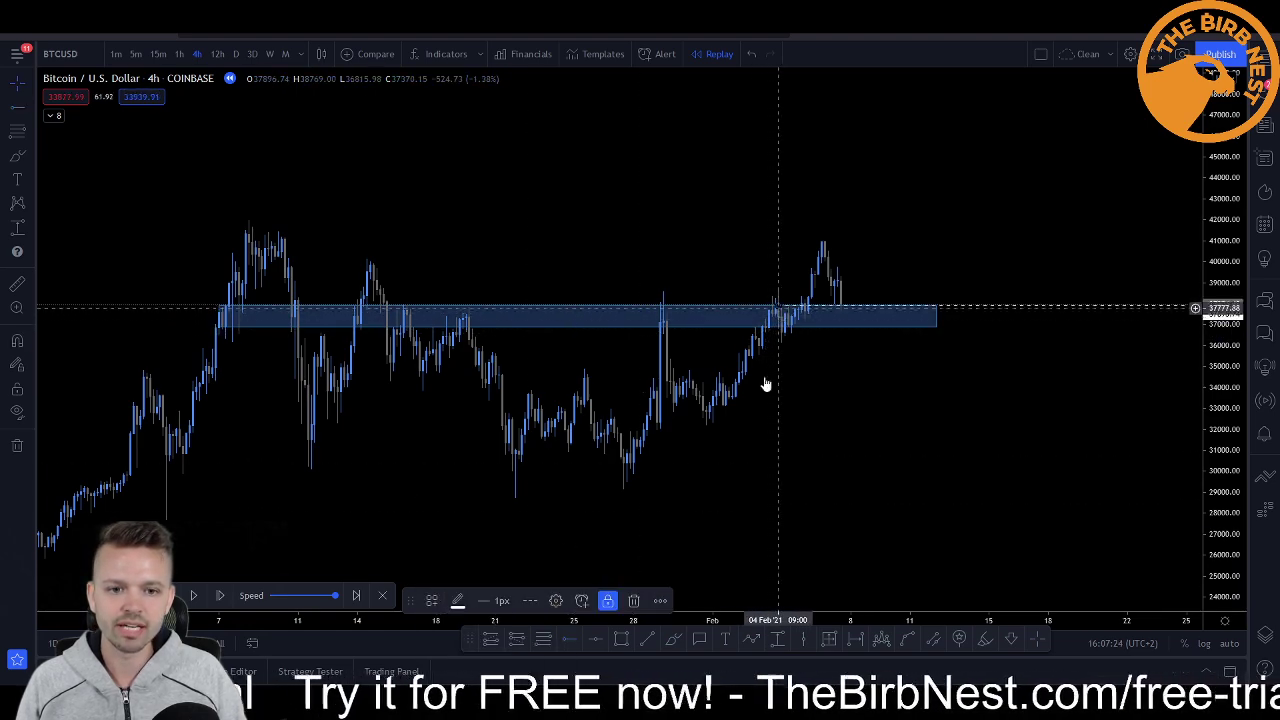
scroll(751, 346, "up", 1)
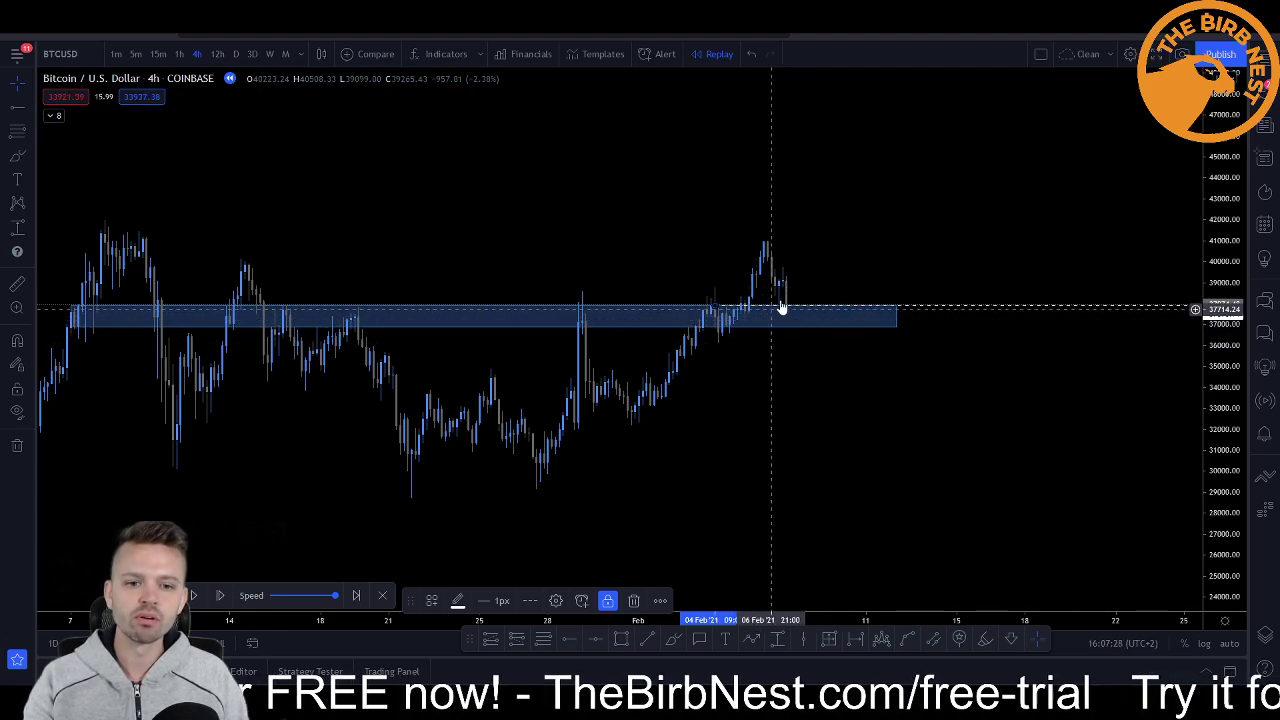
left_click(745, 392)
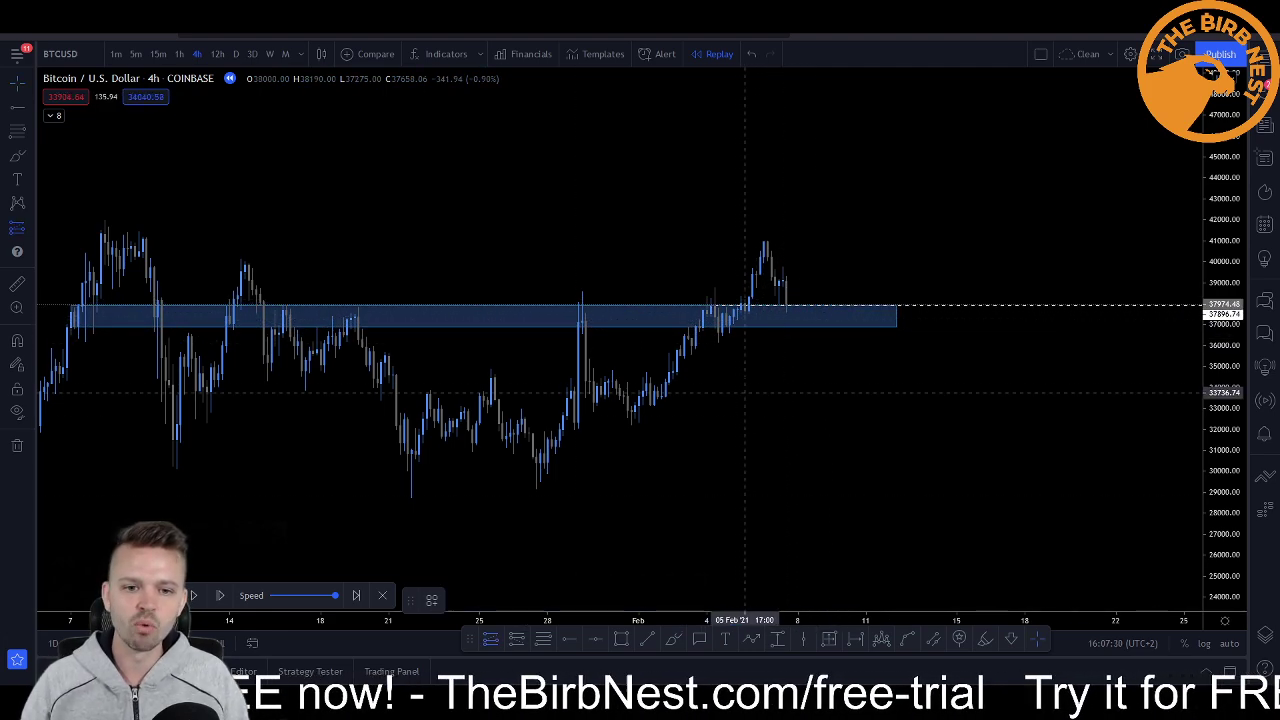
Place a dashed horizontal ray through the middle of the zone at 37329.56, snapped to the 19 Jan candle.
scroll(745, 400, "down", 1)
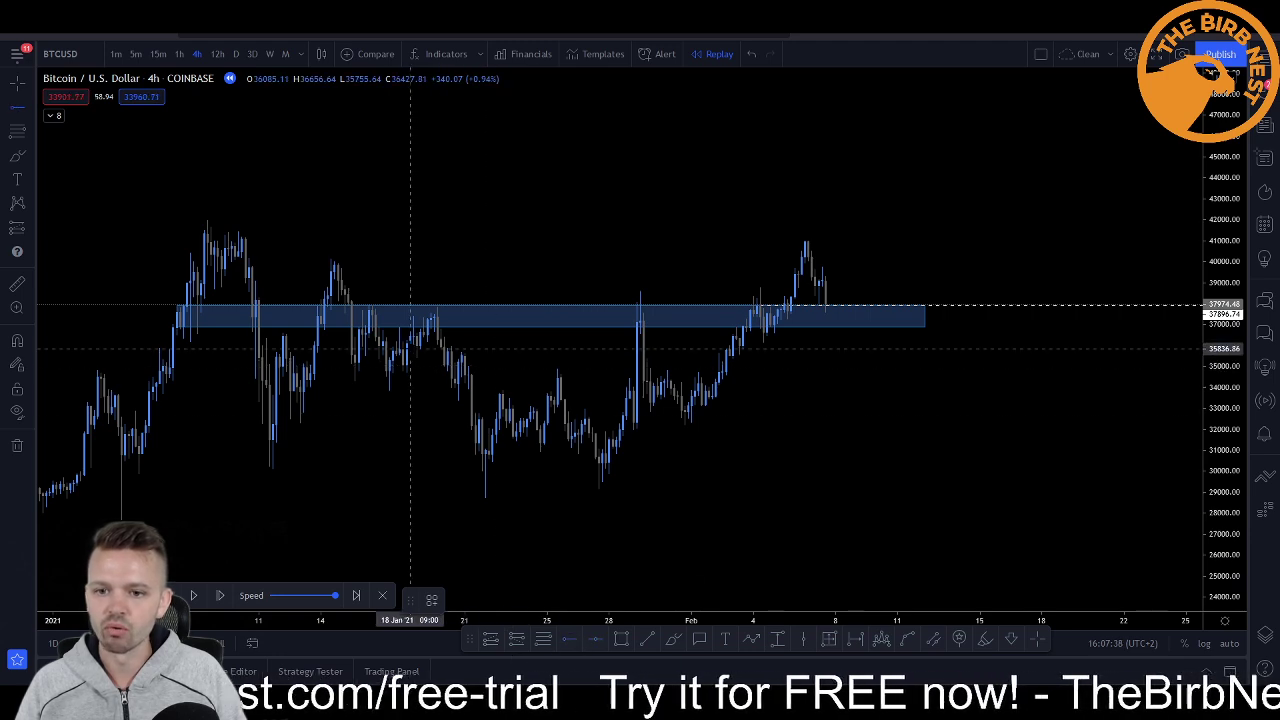
key("ctrl")
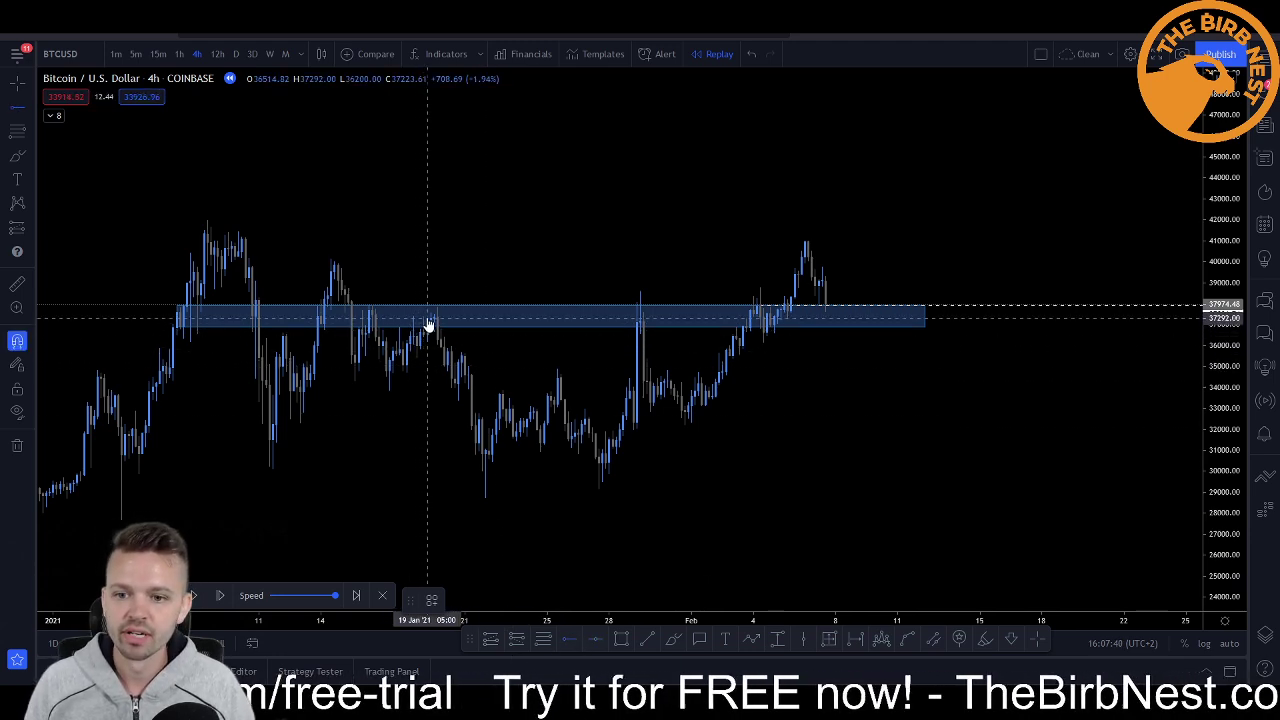
left_click(425, 320)
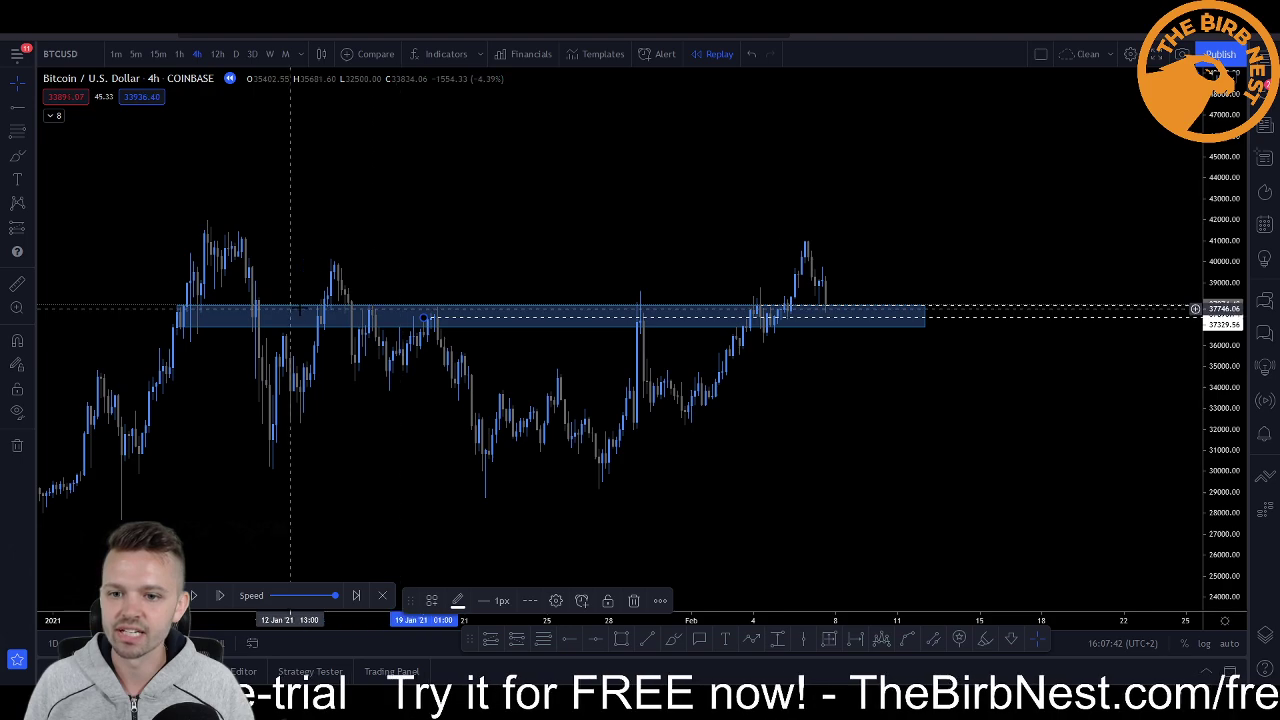
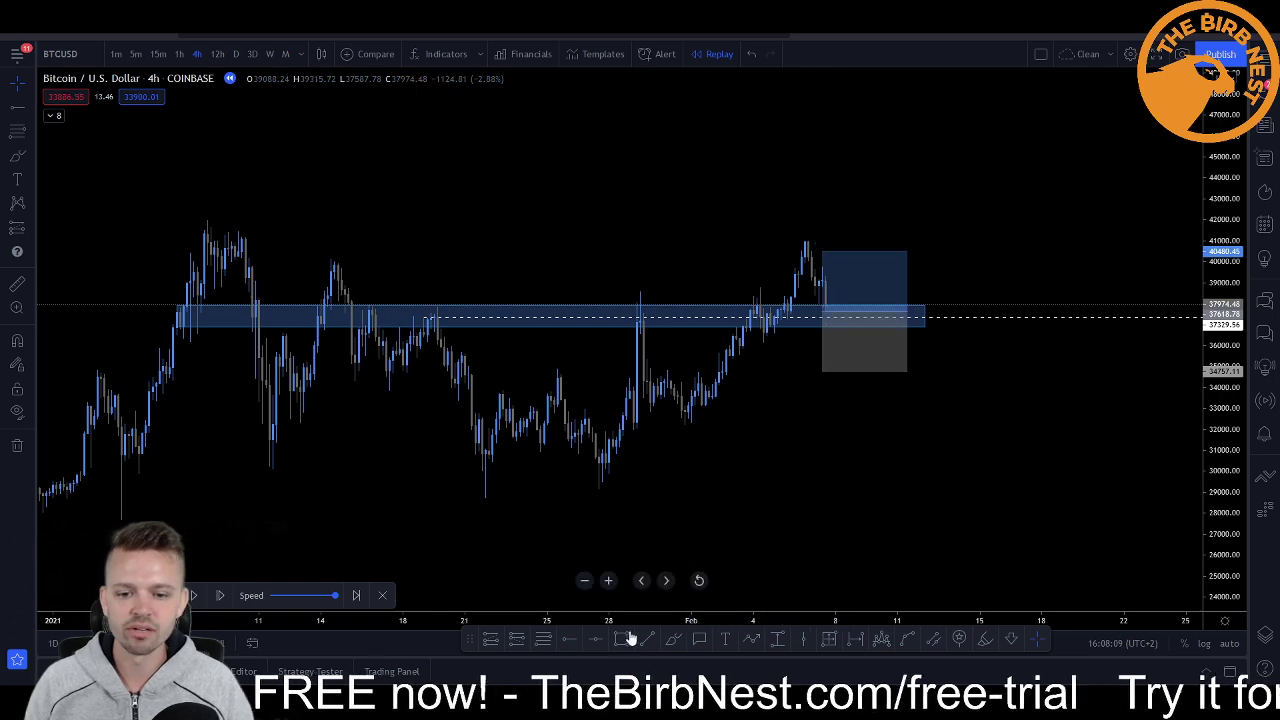
left_click(825, 316)
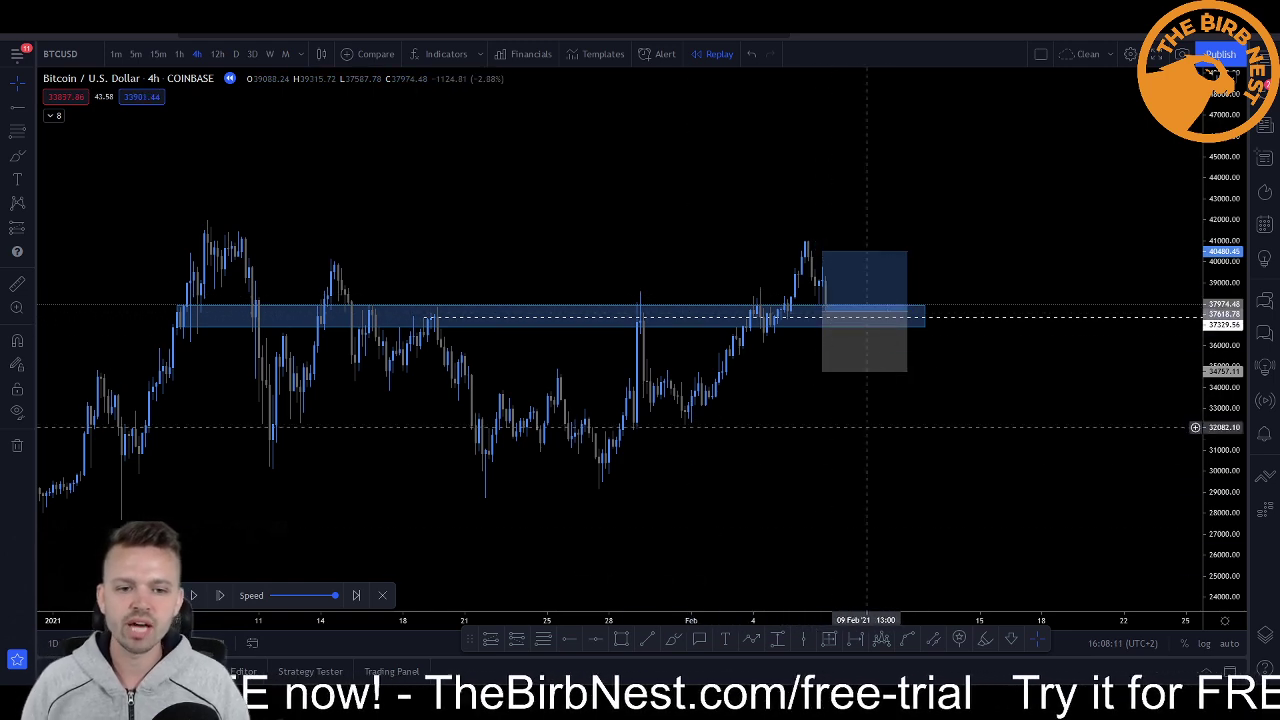
left_click(831, 334)
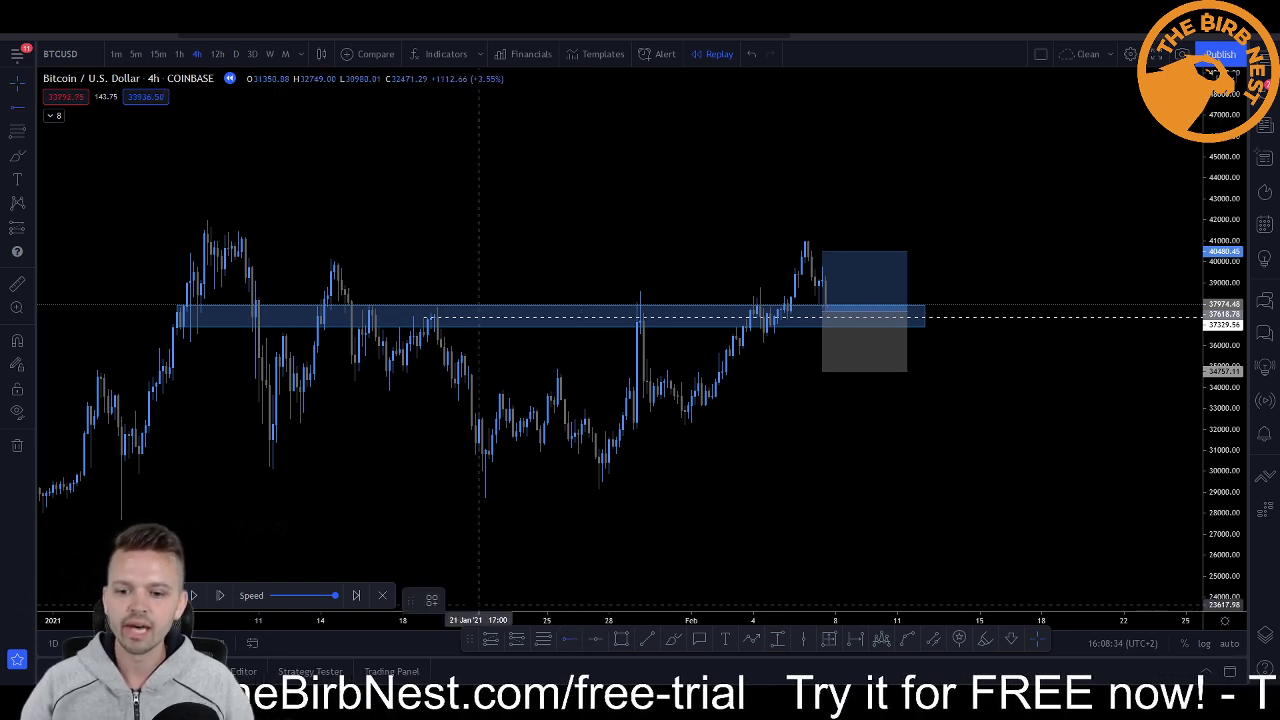
left_click(835, 312)
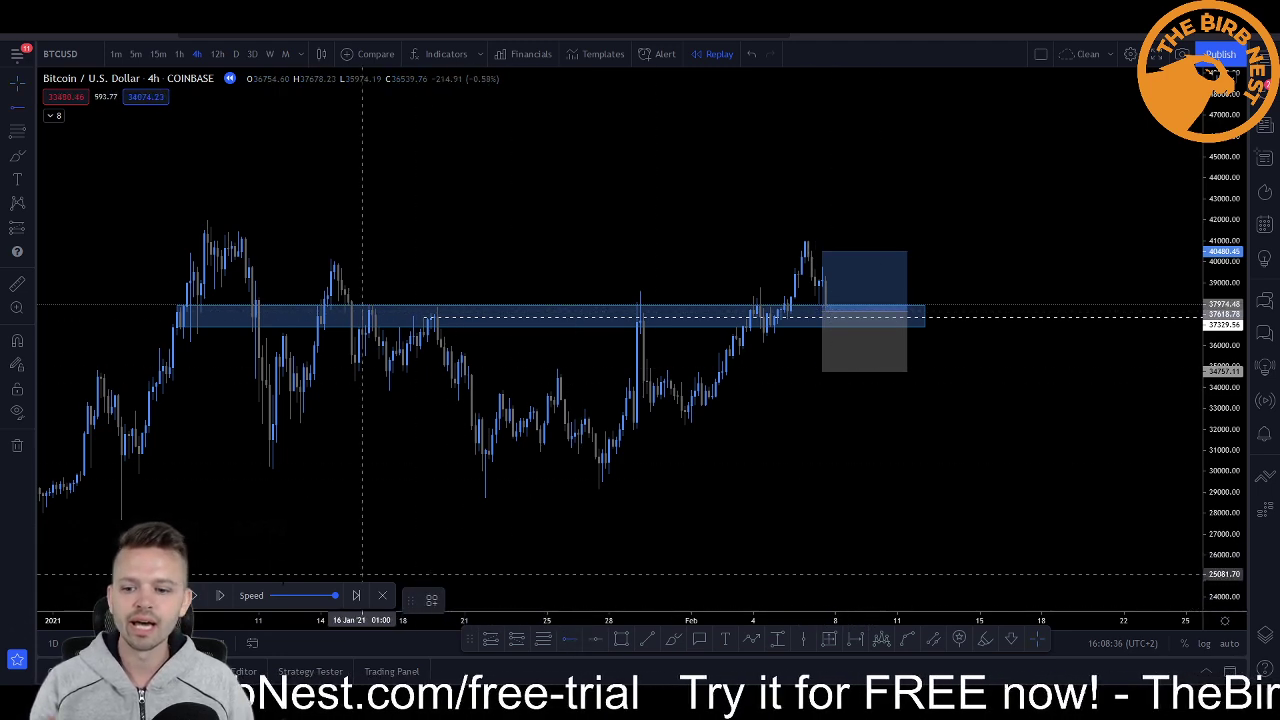
Place a horizontal ray with the SL template at the 4 Feb swing low, 36156.45, snapped to the candle.
left_click(490, 638)
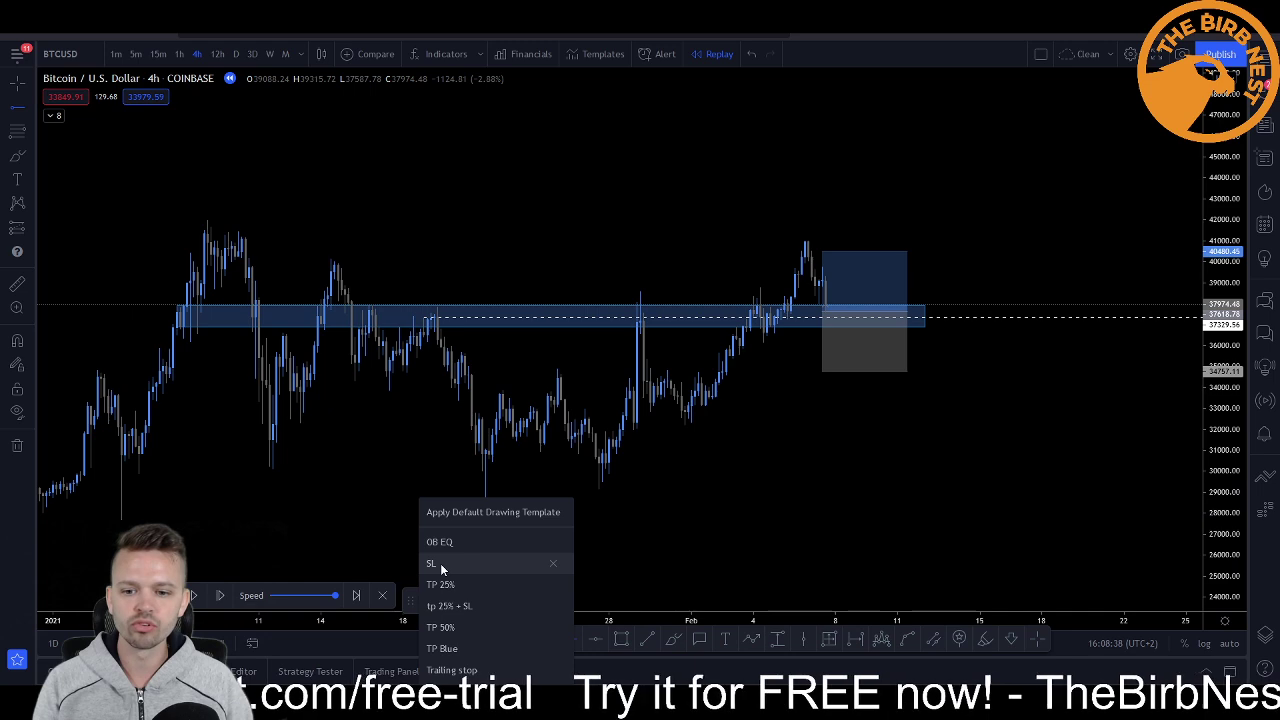
left_click(462, 573)
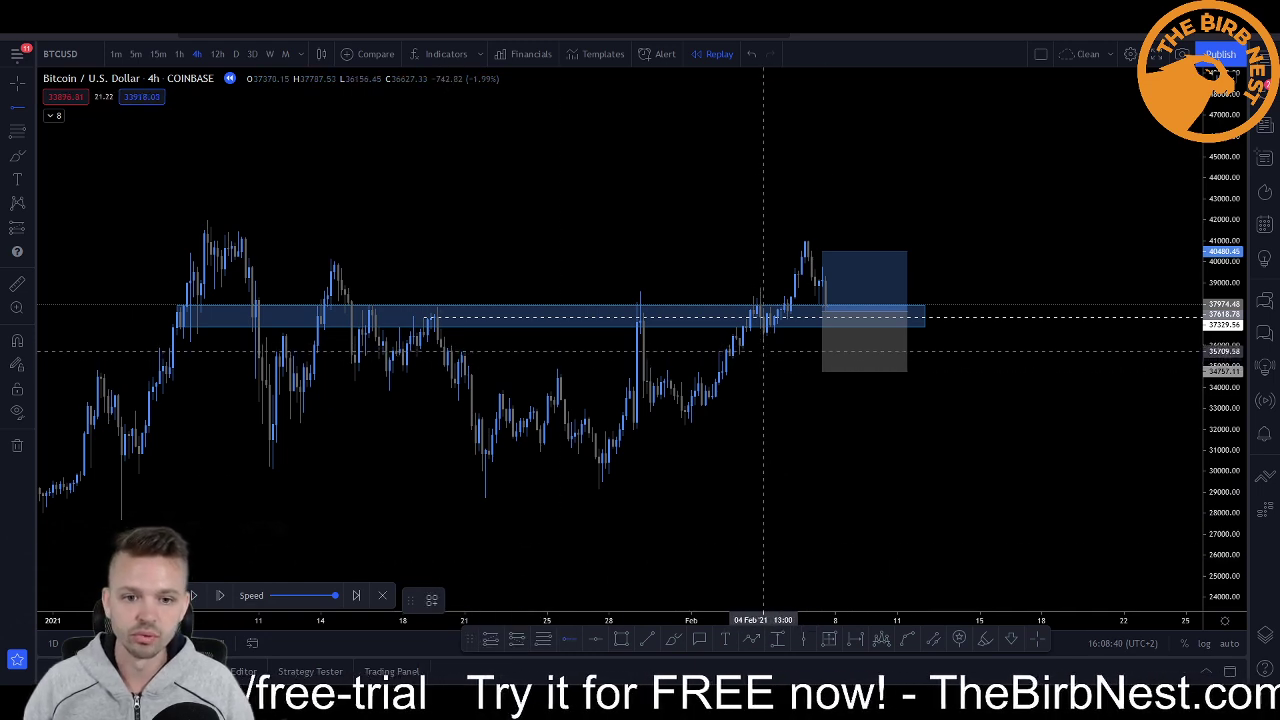
key("ctrl")
left_click(764, 341)
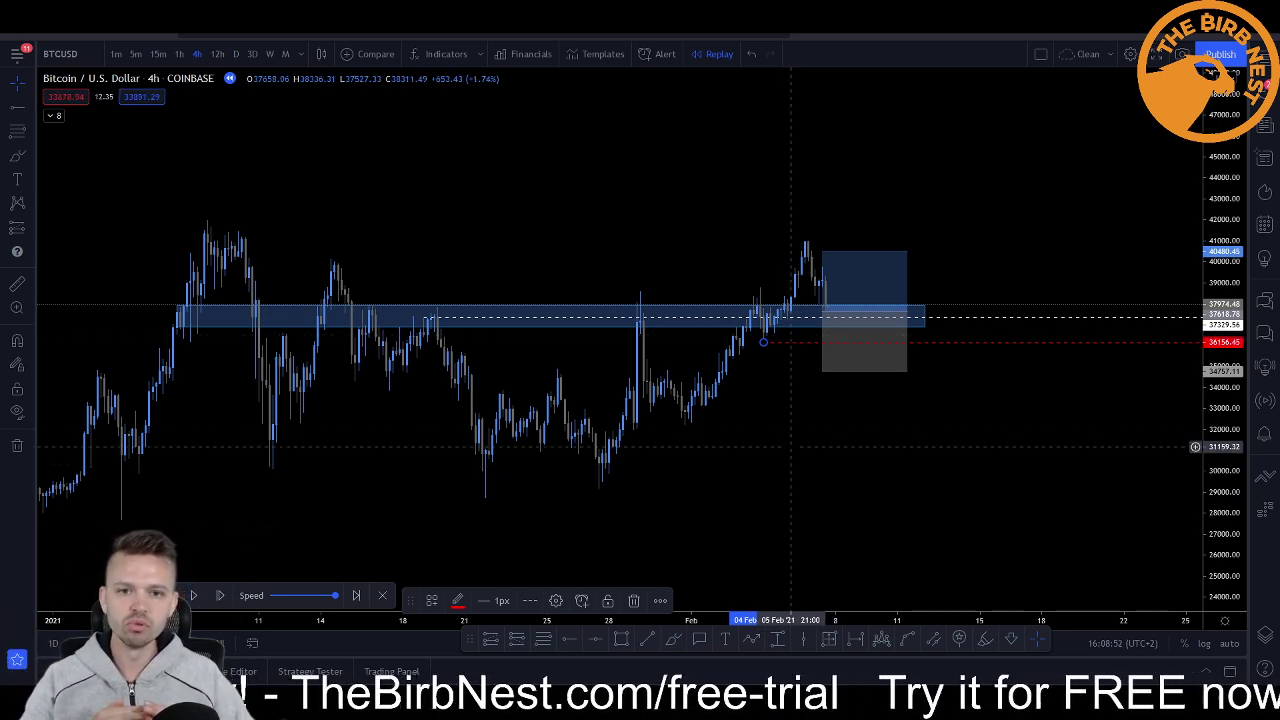
Brush a short mark along the stop-loss ray and set the long position's stop just below that ray at 35843.99.
left_click(673, 640)
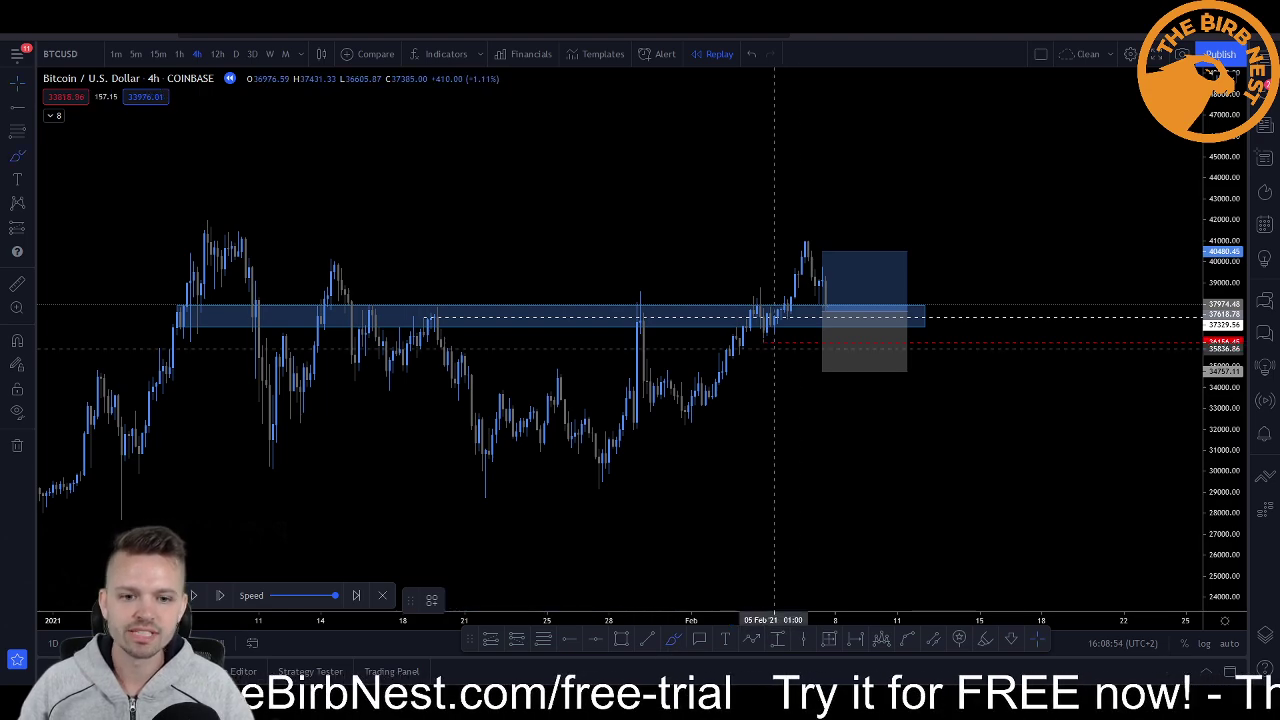
mouse_move(770, 340)
left_mouse_down()
mouse_move(828, 240)
mouse_move(784, 340)
left_mouse_up()
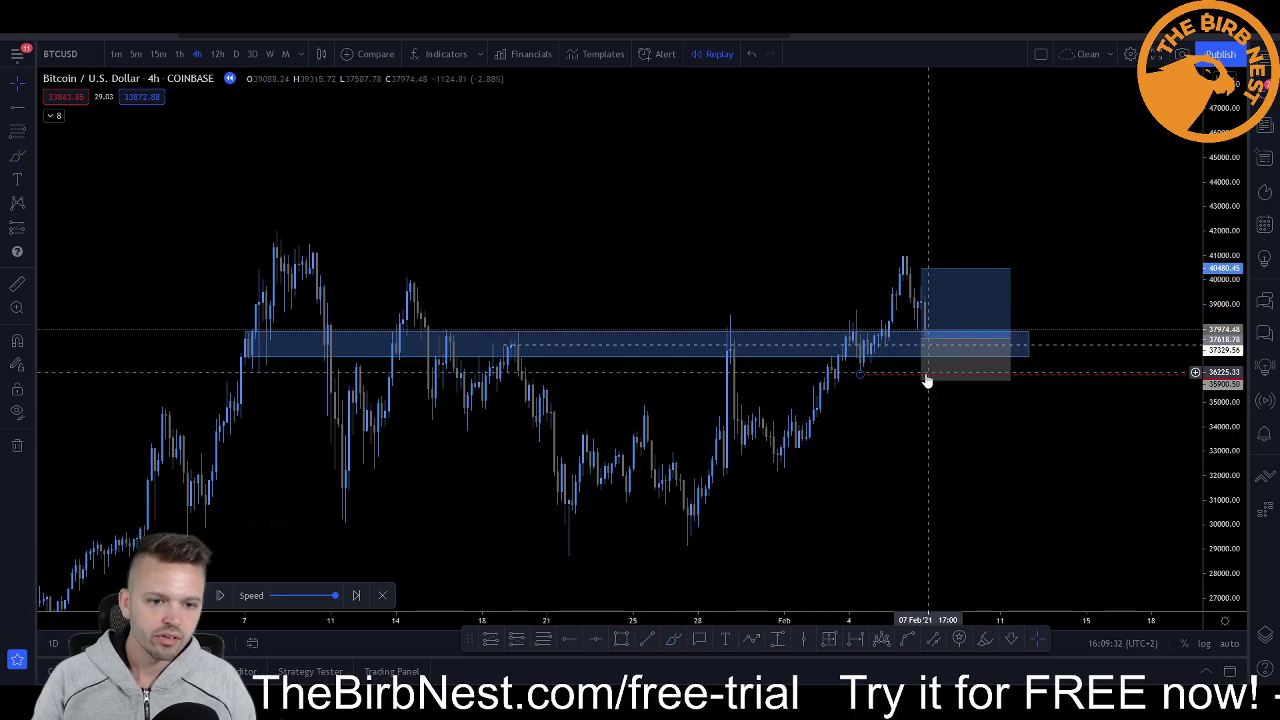
left_click_drag(922, 378, 921, 377)
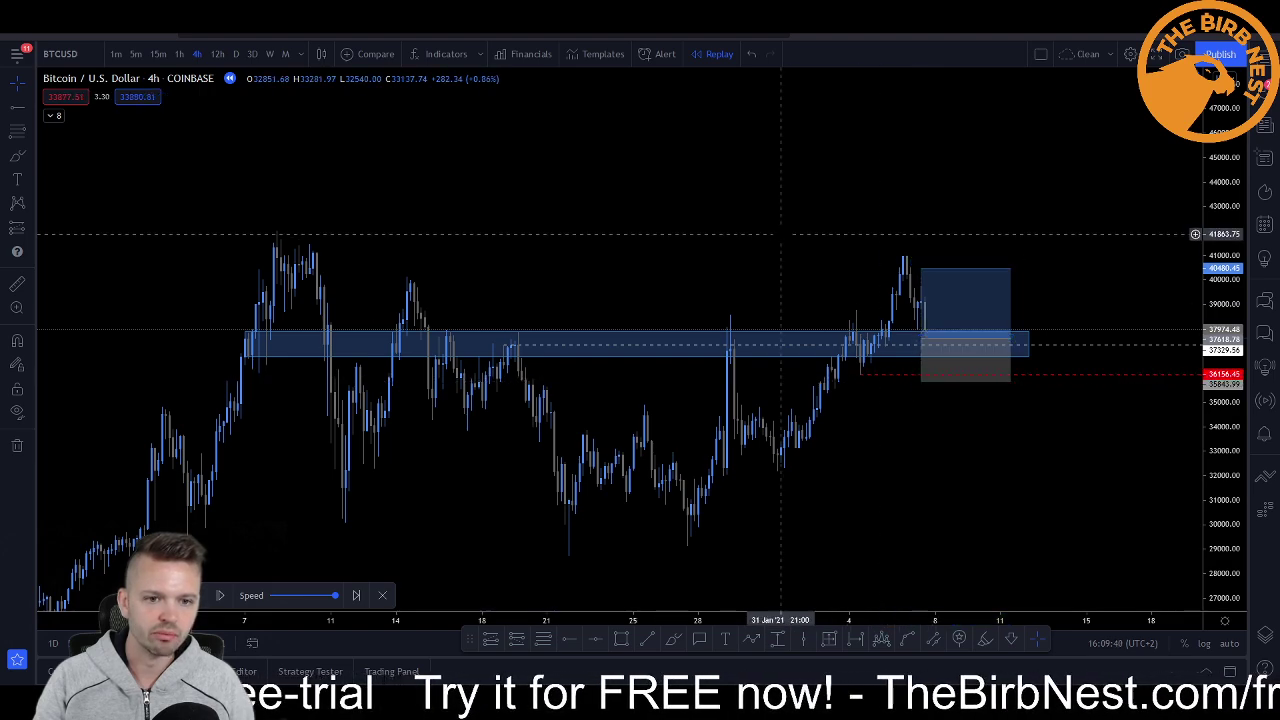
Draw a Fib retracement with the 1 RLZ Clean - Grey/Blue template from the 4 Feb low at 36156.45 to the 6 Feb high at 40959.63.
scroll(823, 280, "up", 1)
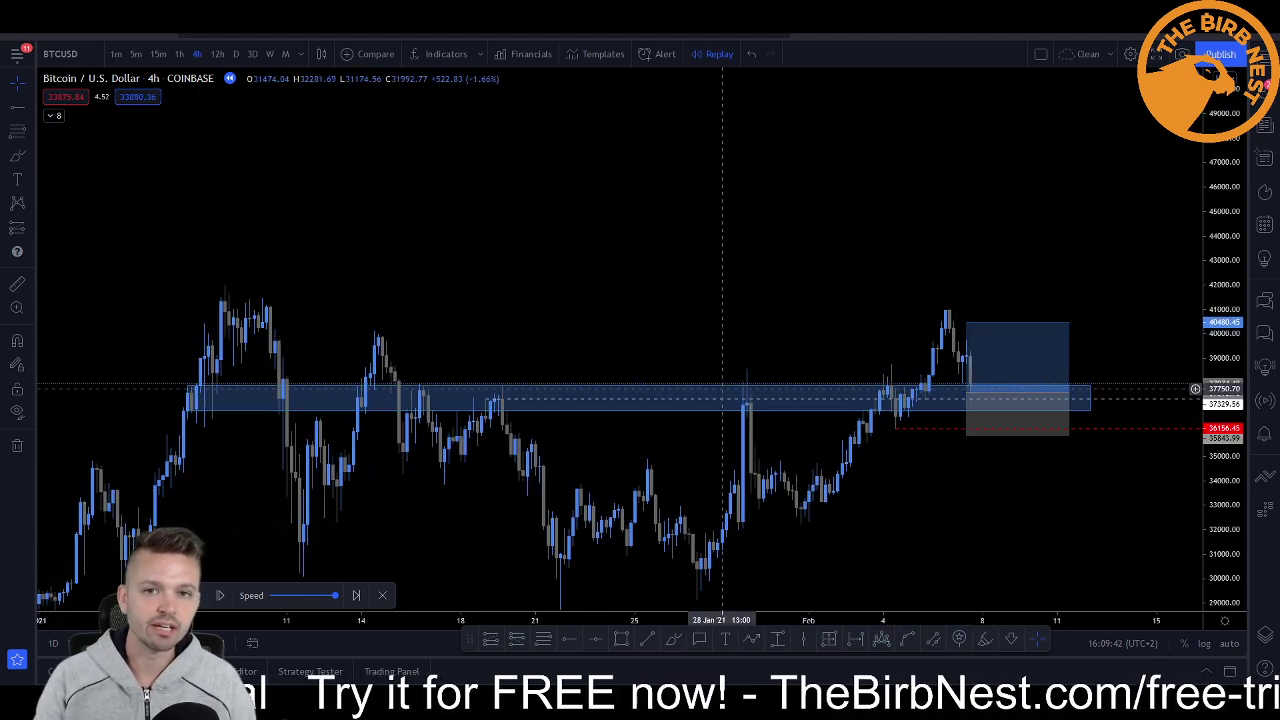
left_click_drag(862, 340, 813, 340)
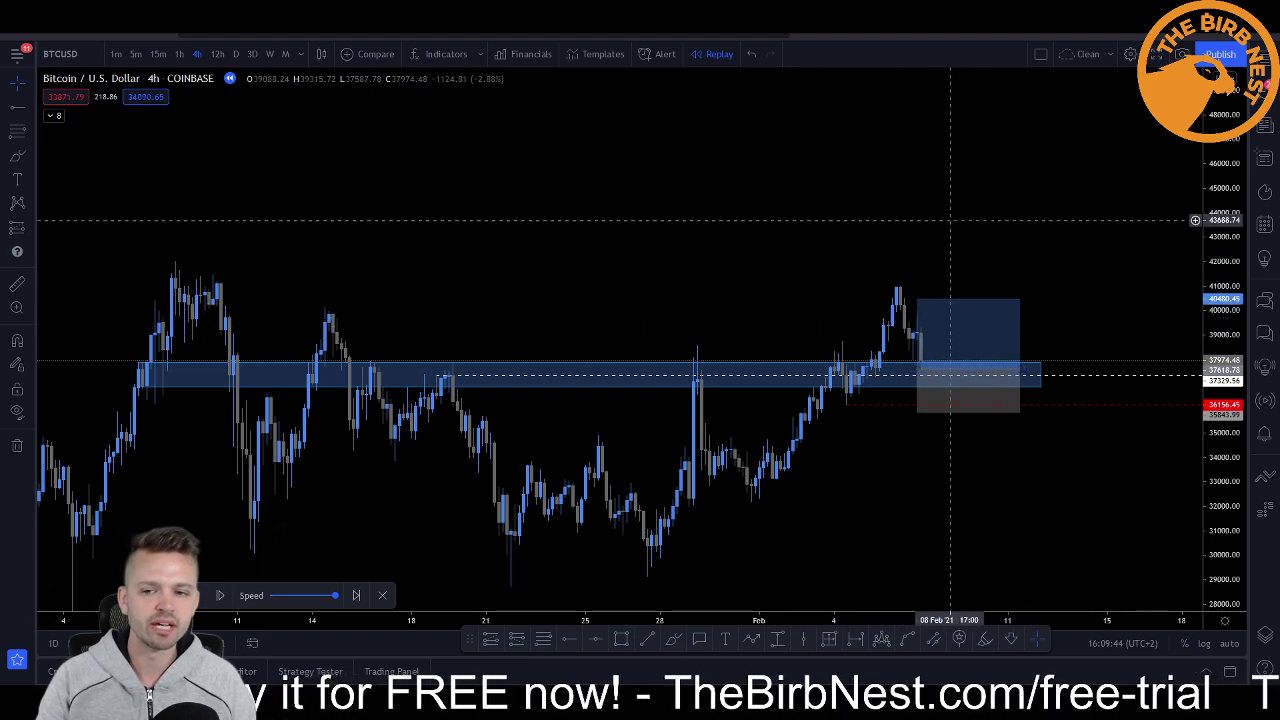
scroll(770, 490, "left", 1)
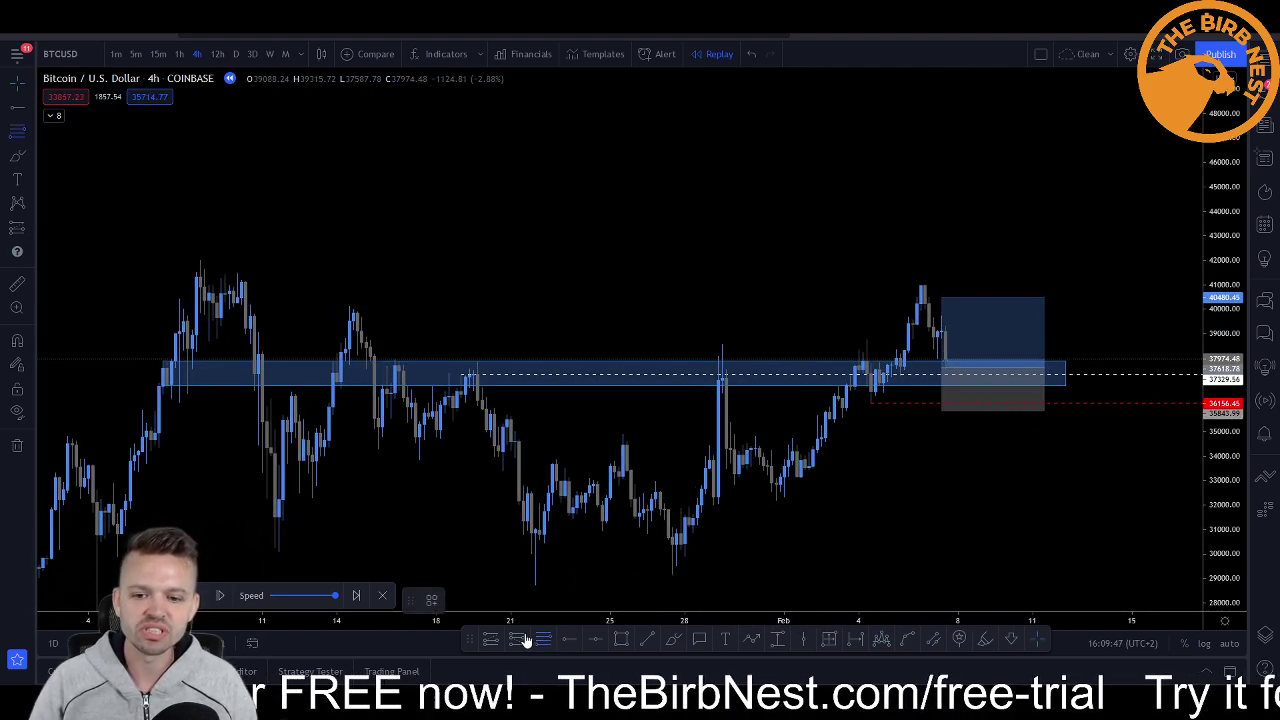
left_click(433, 600)
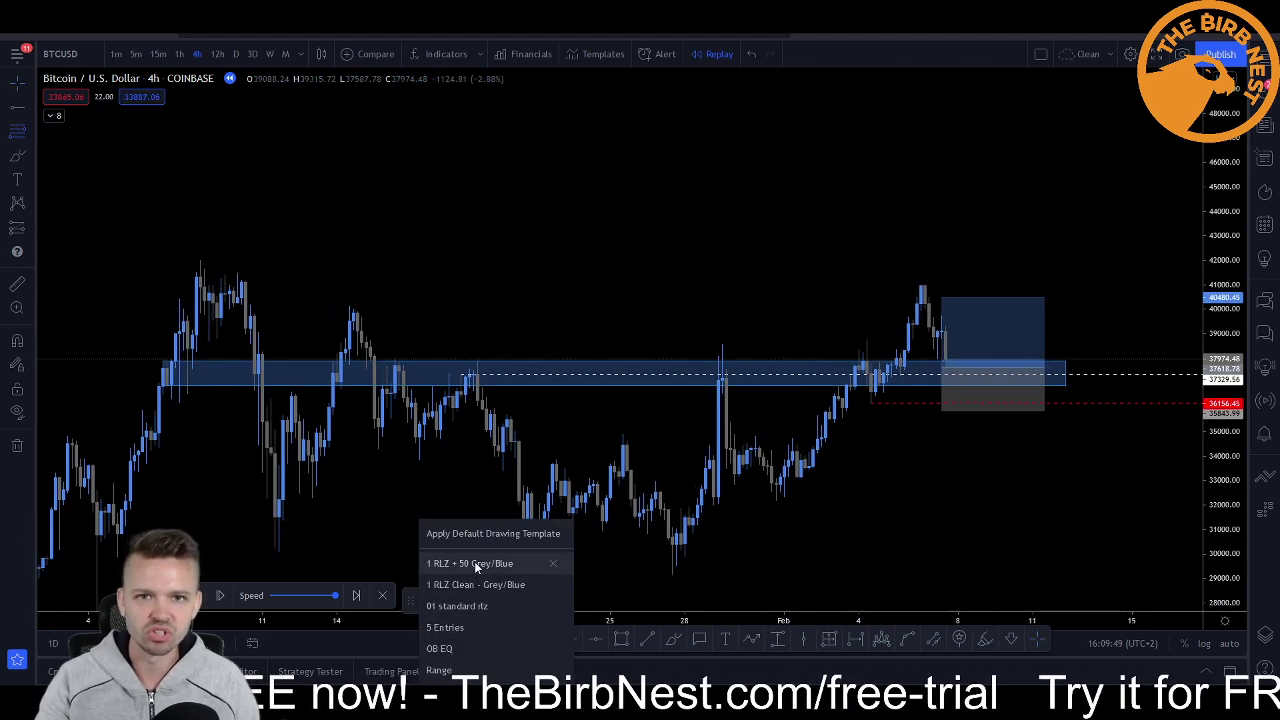
left_click(477, 586)
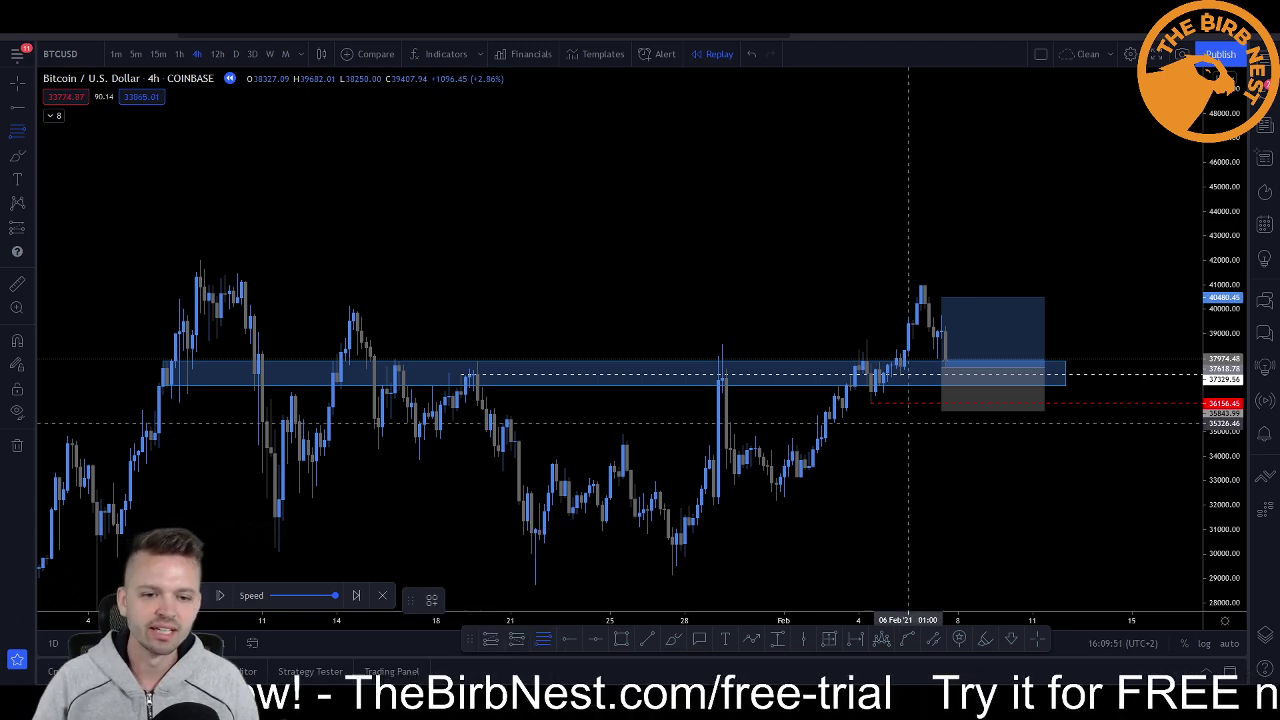
left_click(870, 403)
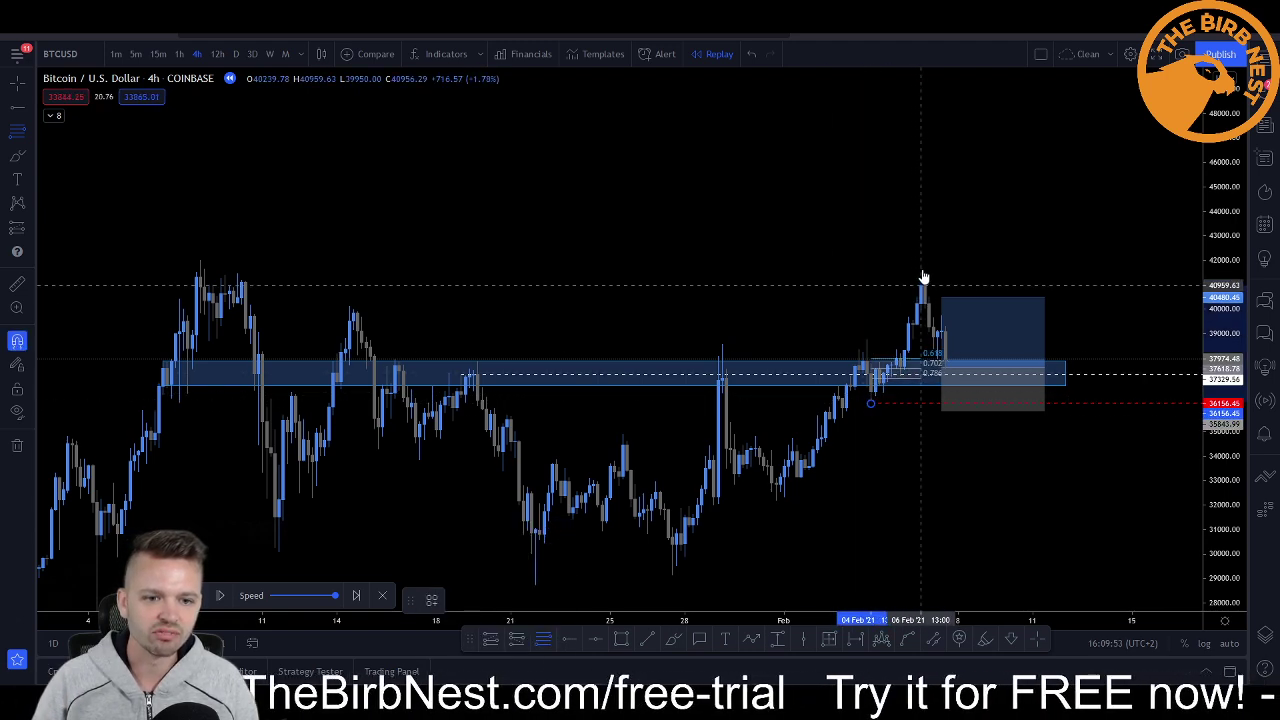
left_click(923, 281)
Extend the Fib retracement's second point to the 9 Feb 17:00 bar through its coordinates.
left_click(525, 602)
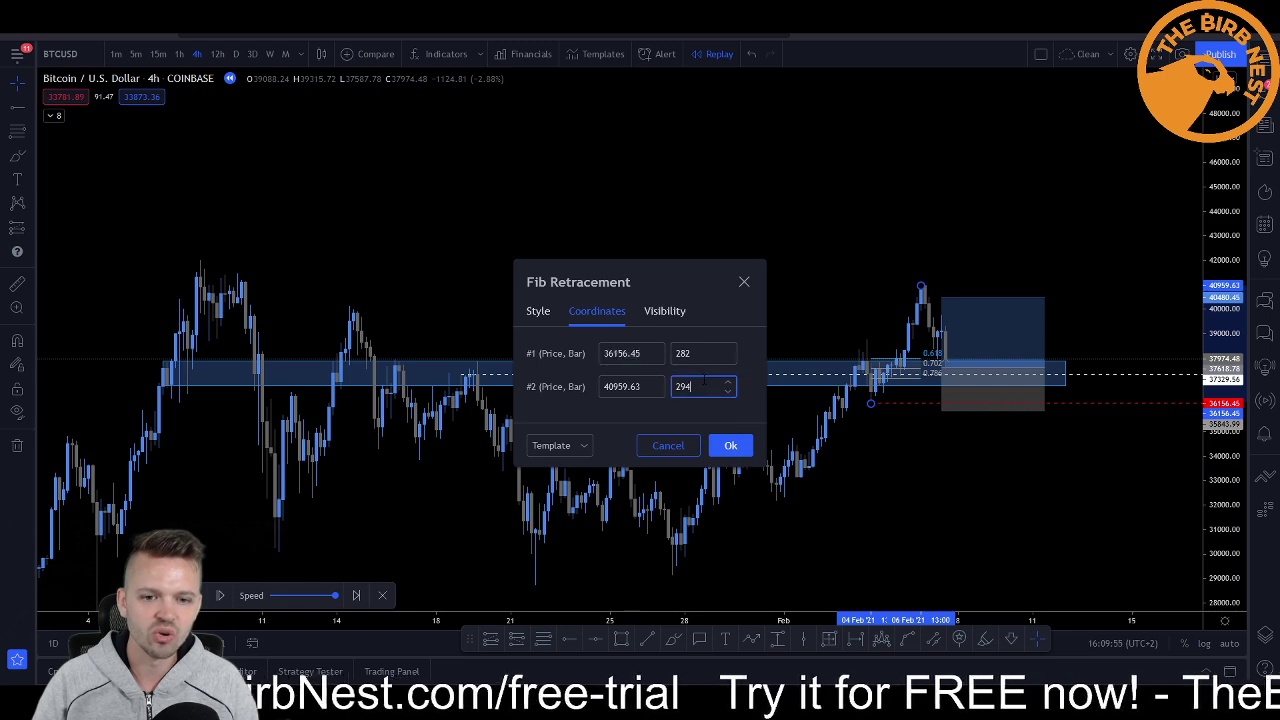
scroll(704, 380, "up", 11)
left_click(729, 447)
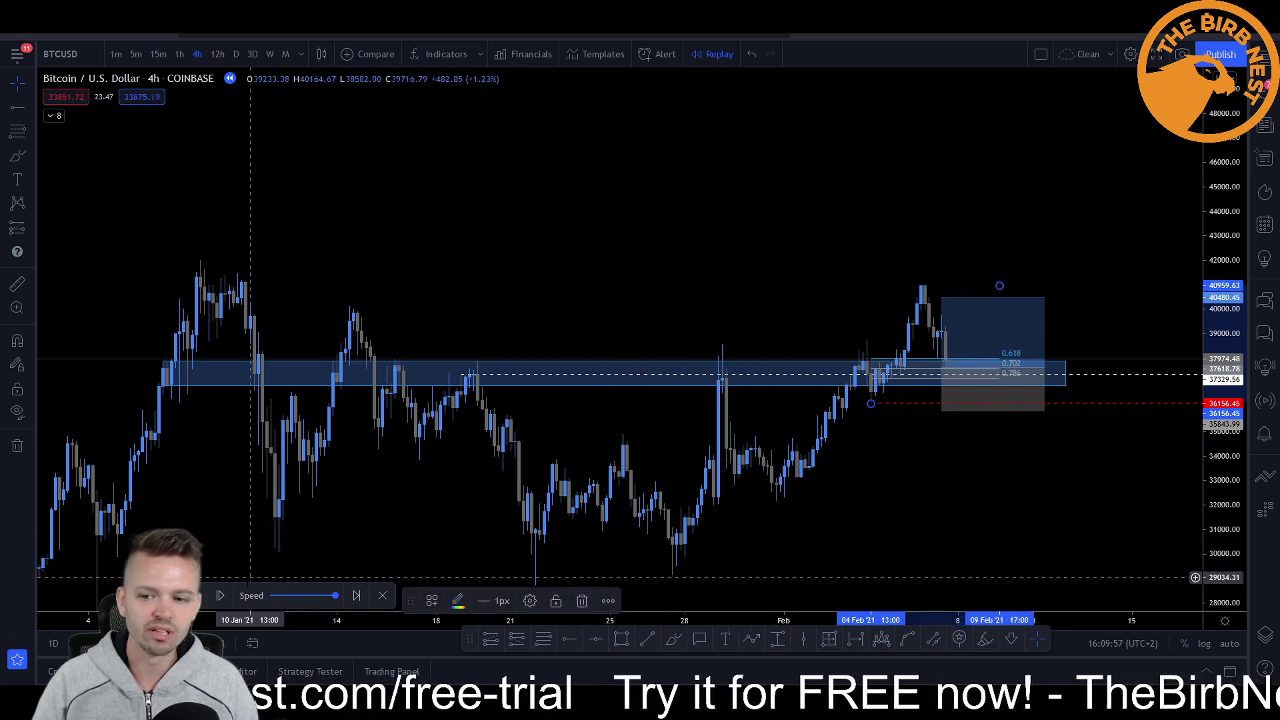
Advance the bar replay until price bounces off the zone, and remove the Fib retracement.
left_click(218, 597)
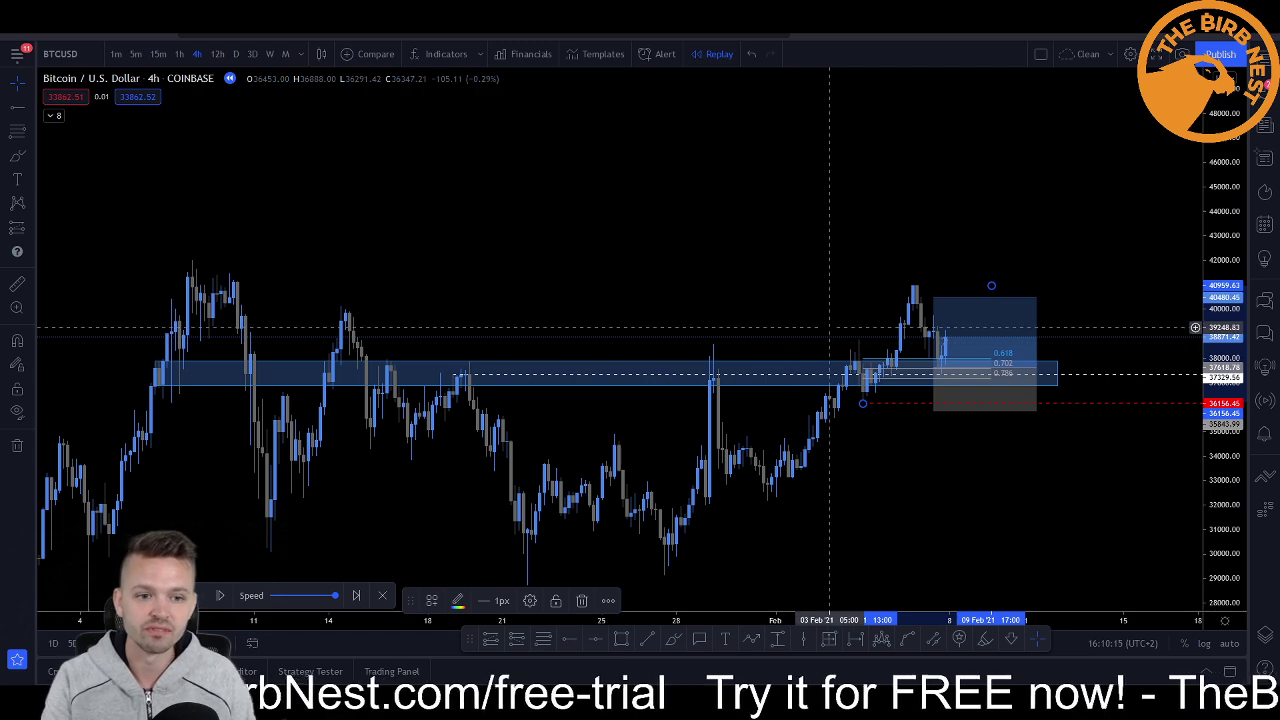
left_click(805, 278)
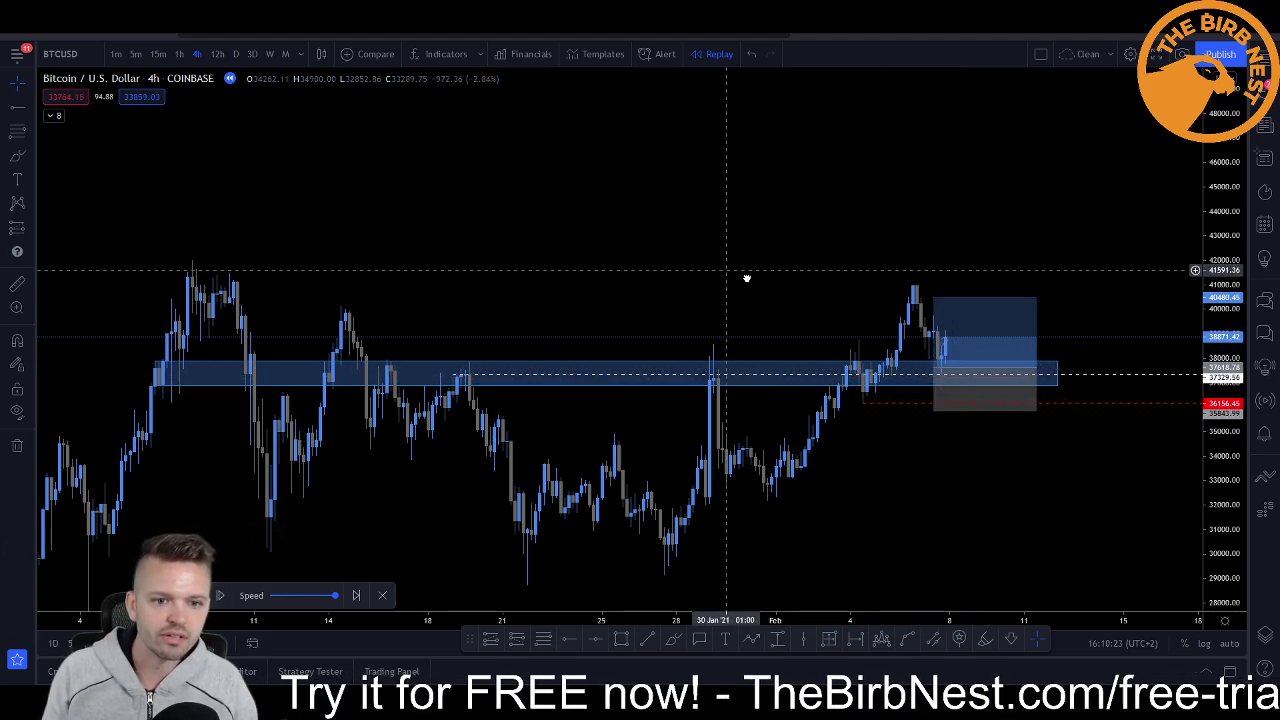
Lower the long position's target to 39385.02.
scroll(950, 380, "left", 2)
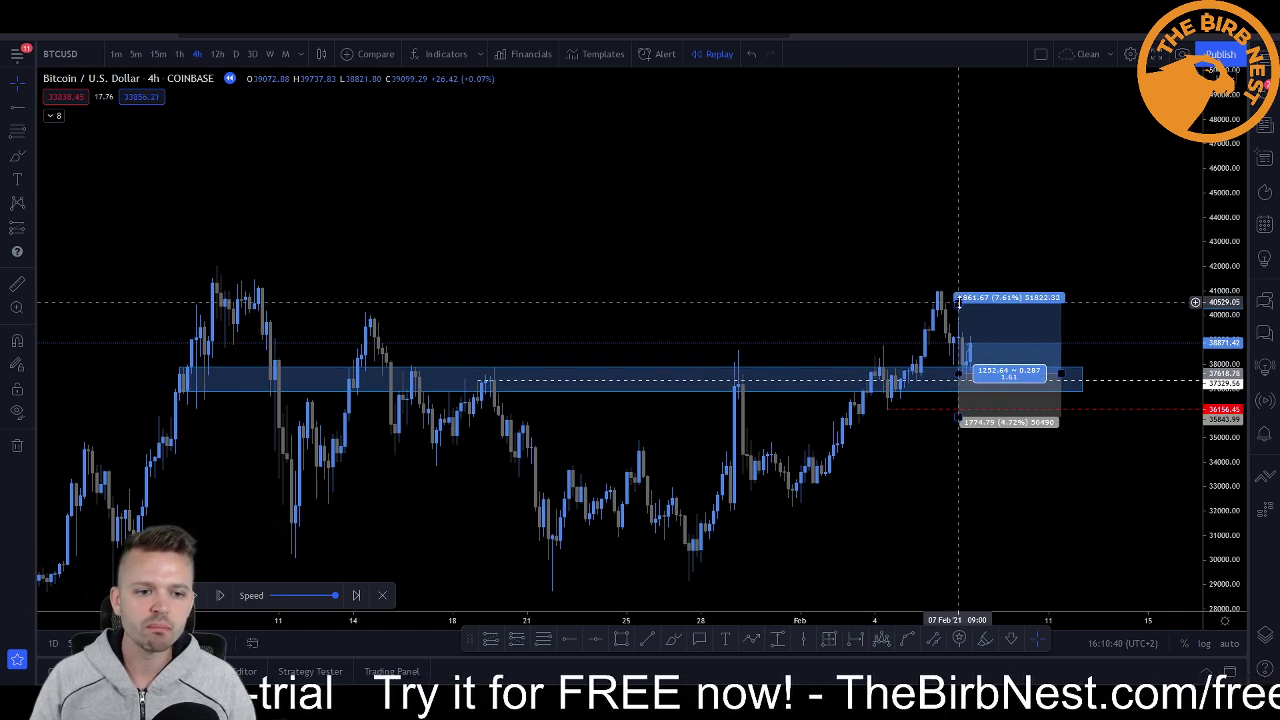
left_click_drag(959, 300, 961, 315)
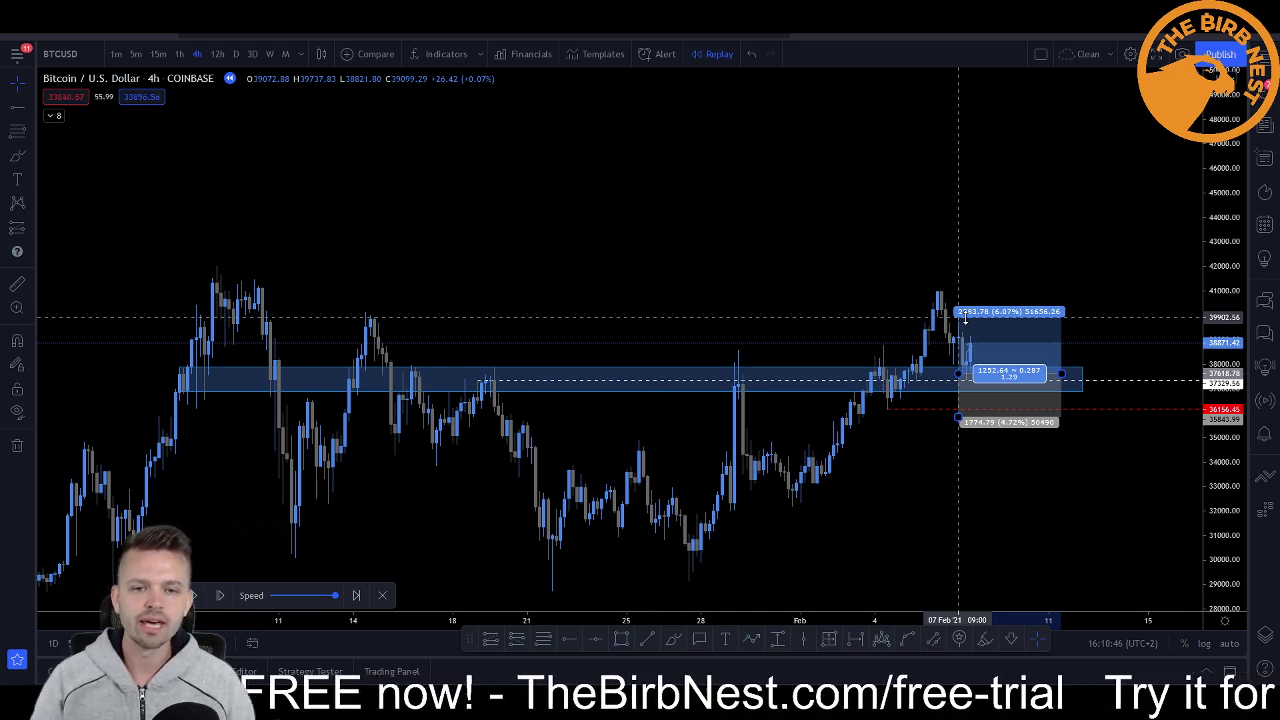
left_click_drag(965, 322, 965, 330)
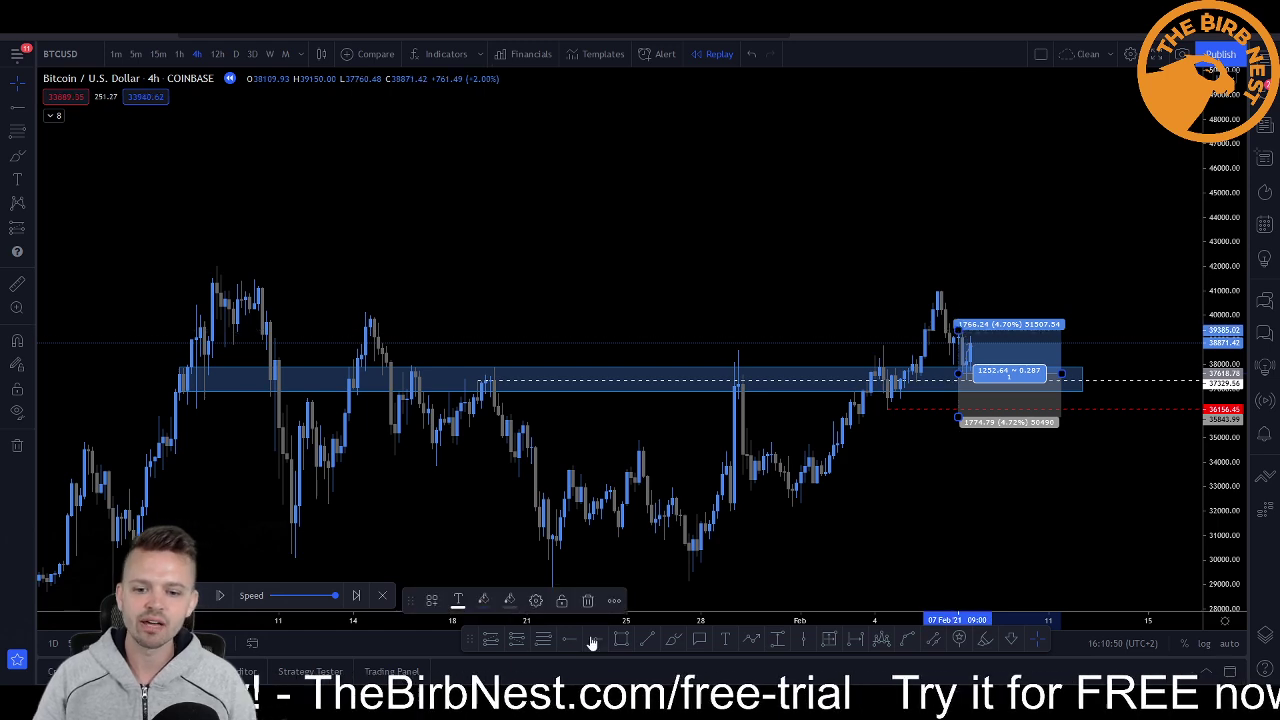
Place a horizontal ray with the TP Blue template at 39849.95 from the 14 Jan high.
left_click(432, 600)
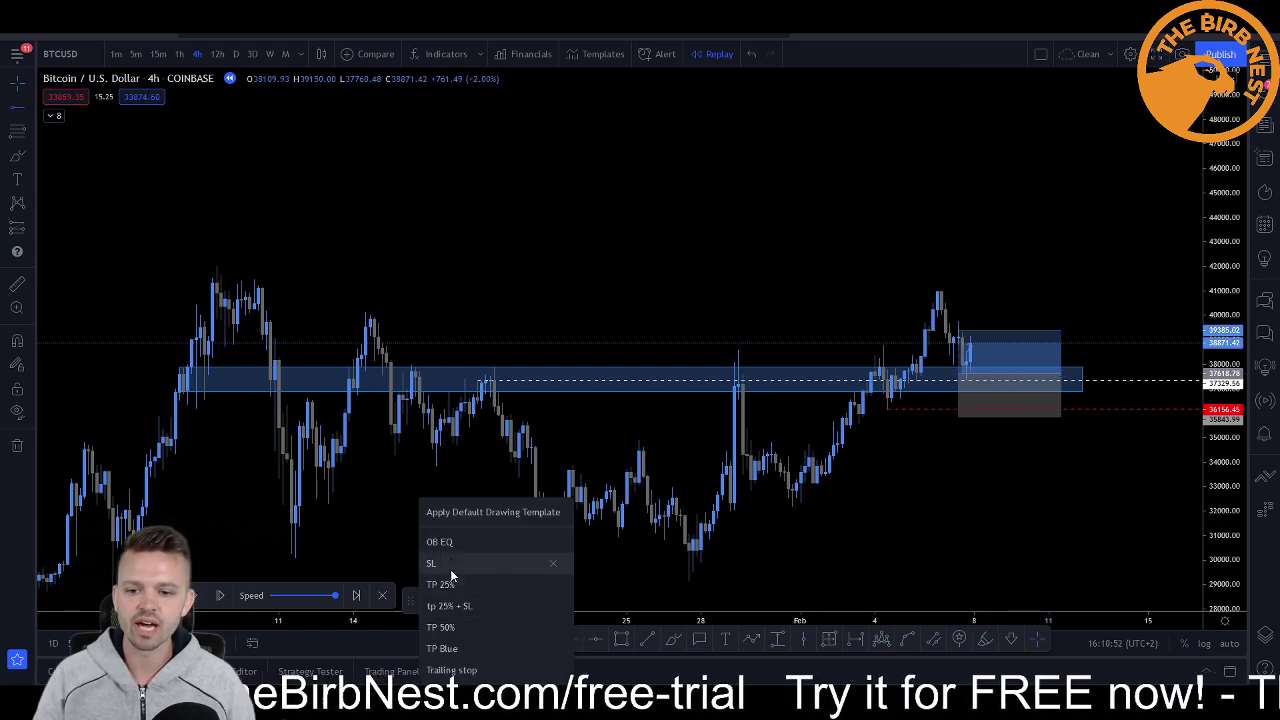
left_click(443, 649)
left_click(375, 328)
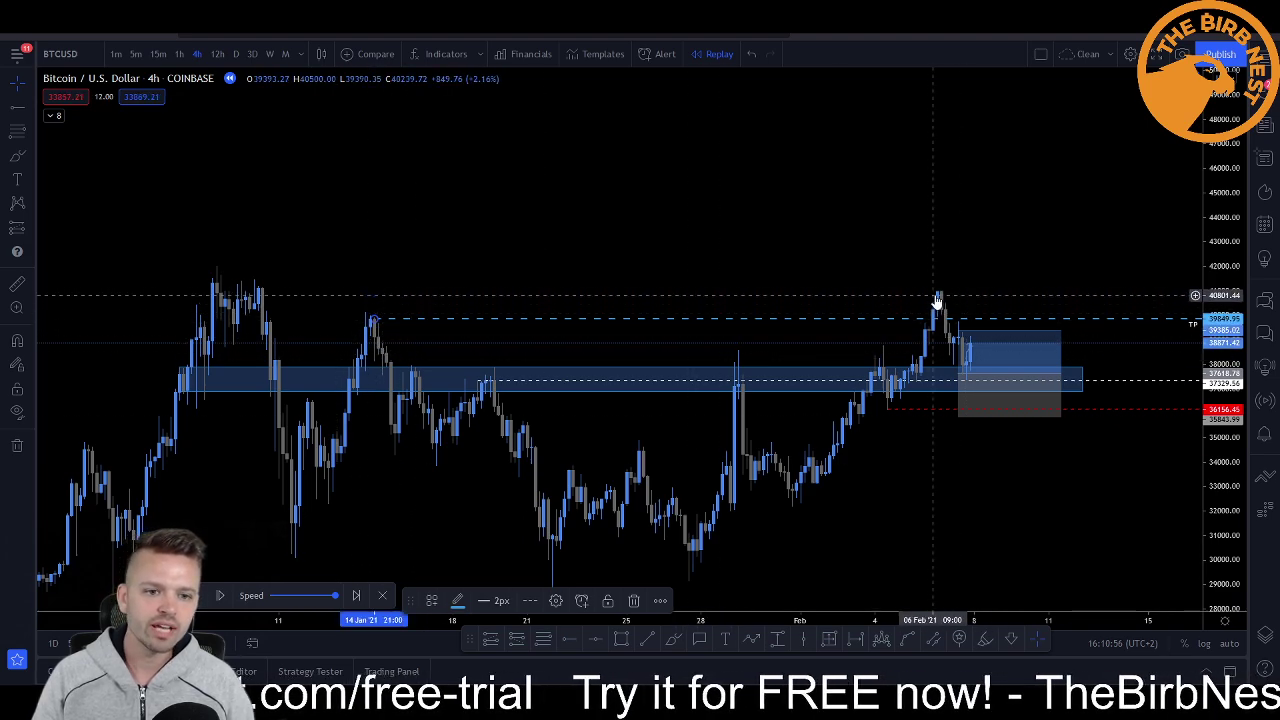
Place a second blue dashed ray at 40957.62 from the 6 Feb high and raise the long position's target to 39902.56.
left_click(570, 641)
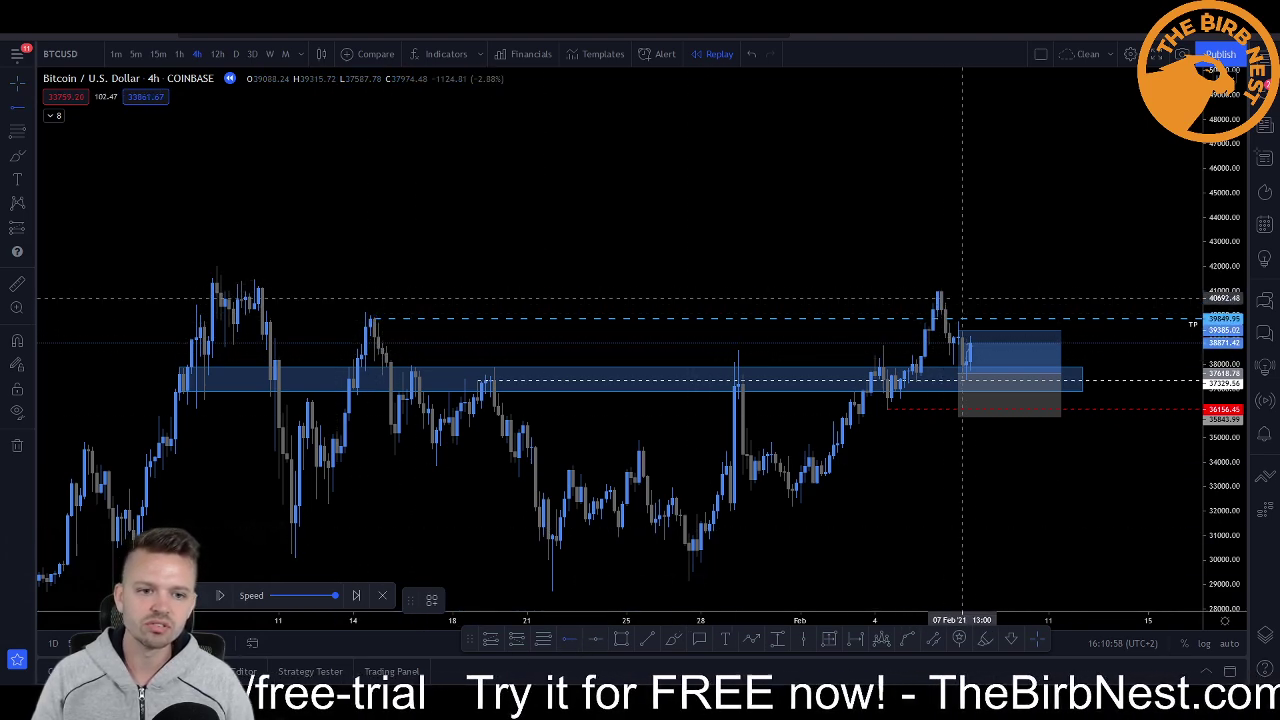
left_click(940, 293)
left_click(958, 328)
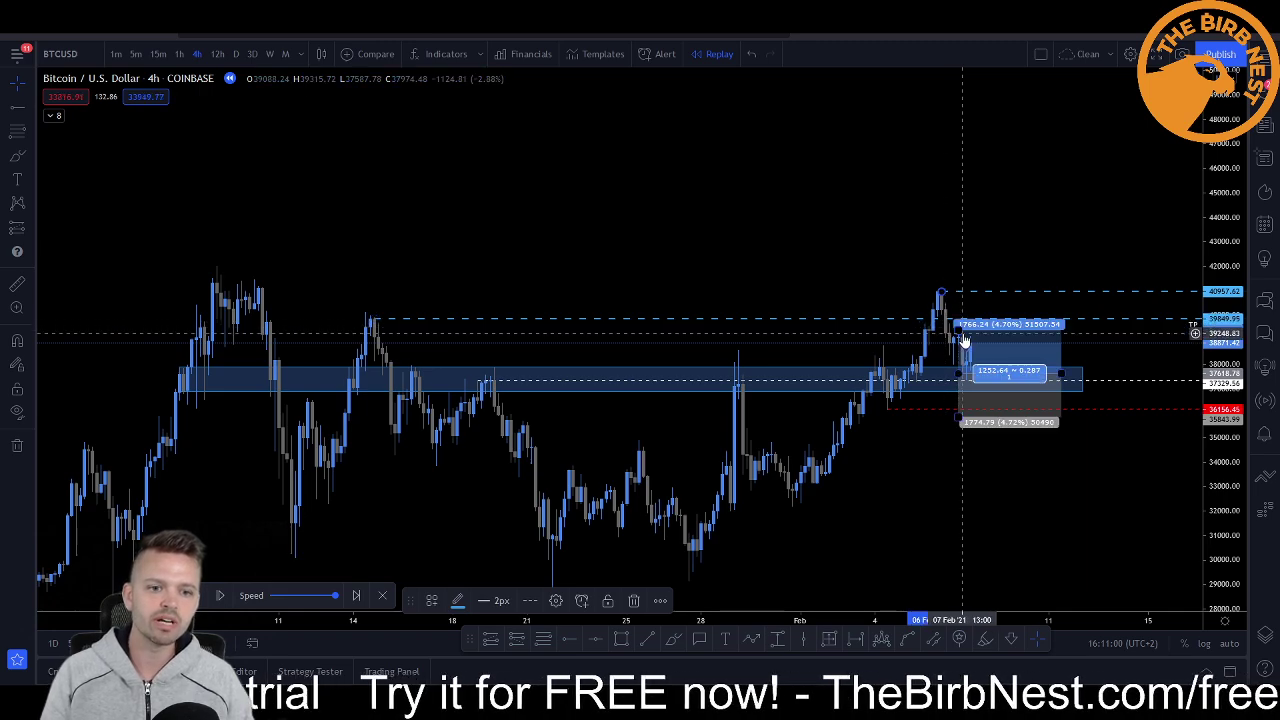
left_click_drag(958, 328, 962, 317)
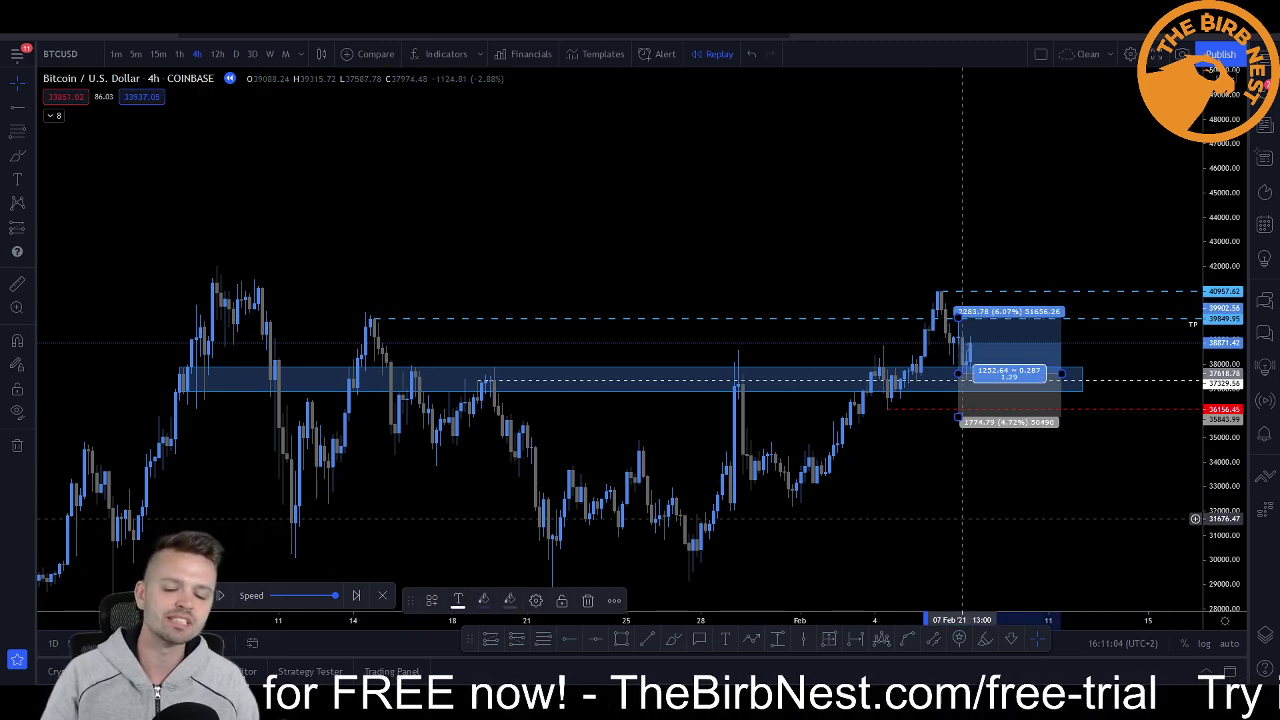
Brush a small circle around the first take-profit level inside the long position.
left_click(648, 639)
left_click(676, 639)
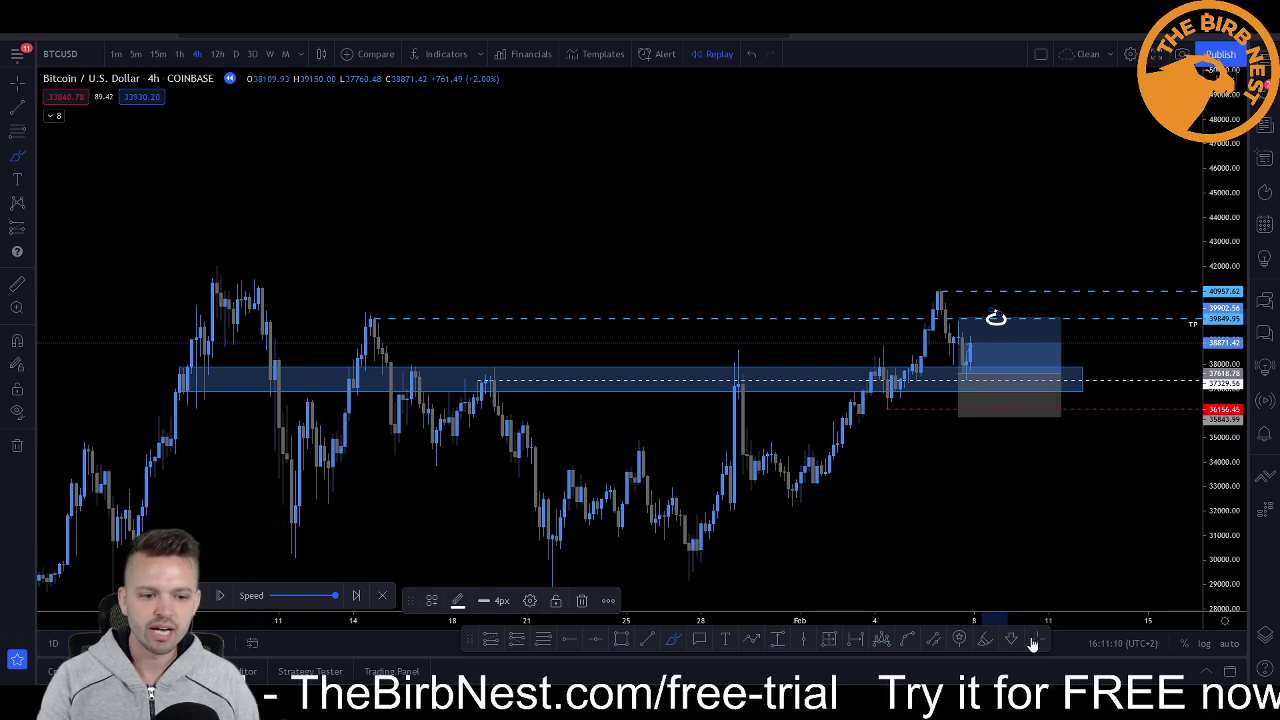
key("Escape")
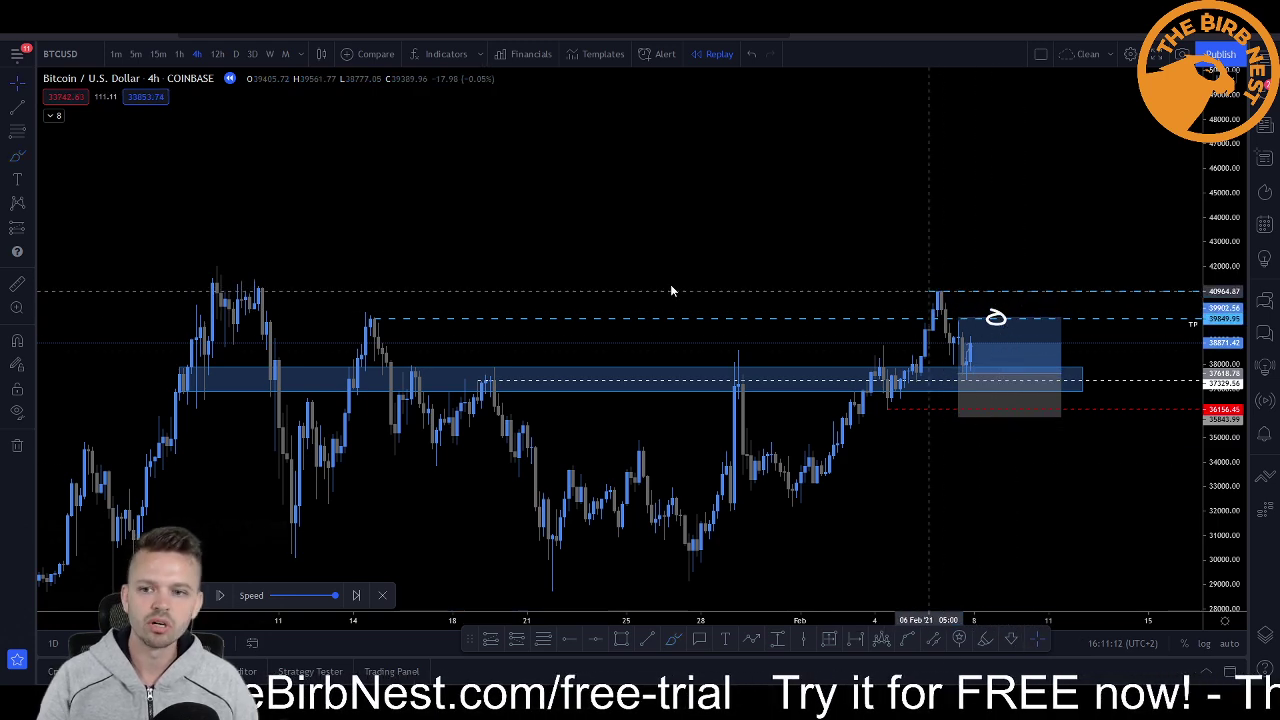
Move the second take-profit ray to the 8 Jan high area at 41650.00 and raise the long position's target to 41645.84.
key("ctrl")
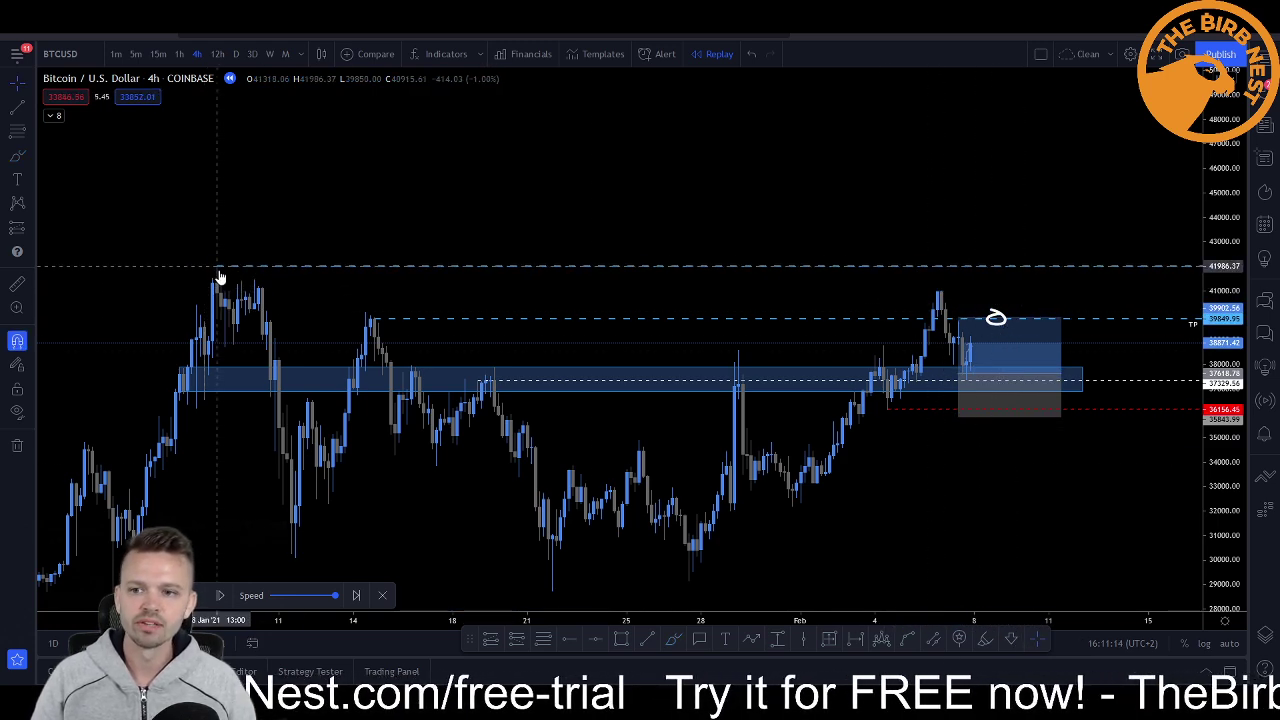
left_click_drag(958, 318, 959, 275)
Delete the brushed circle at the first take-profit level.
left_click(996, 318)
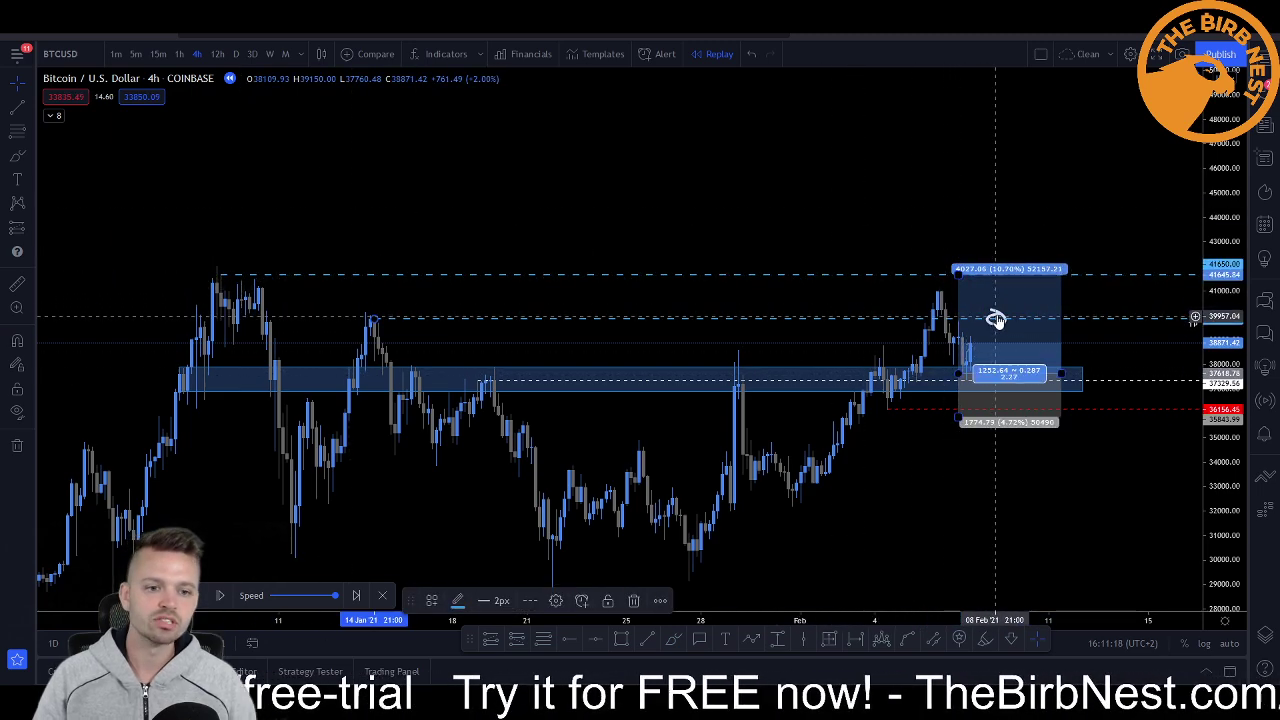
left_click(996, 318)
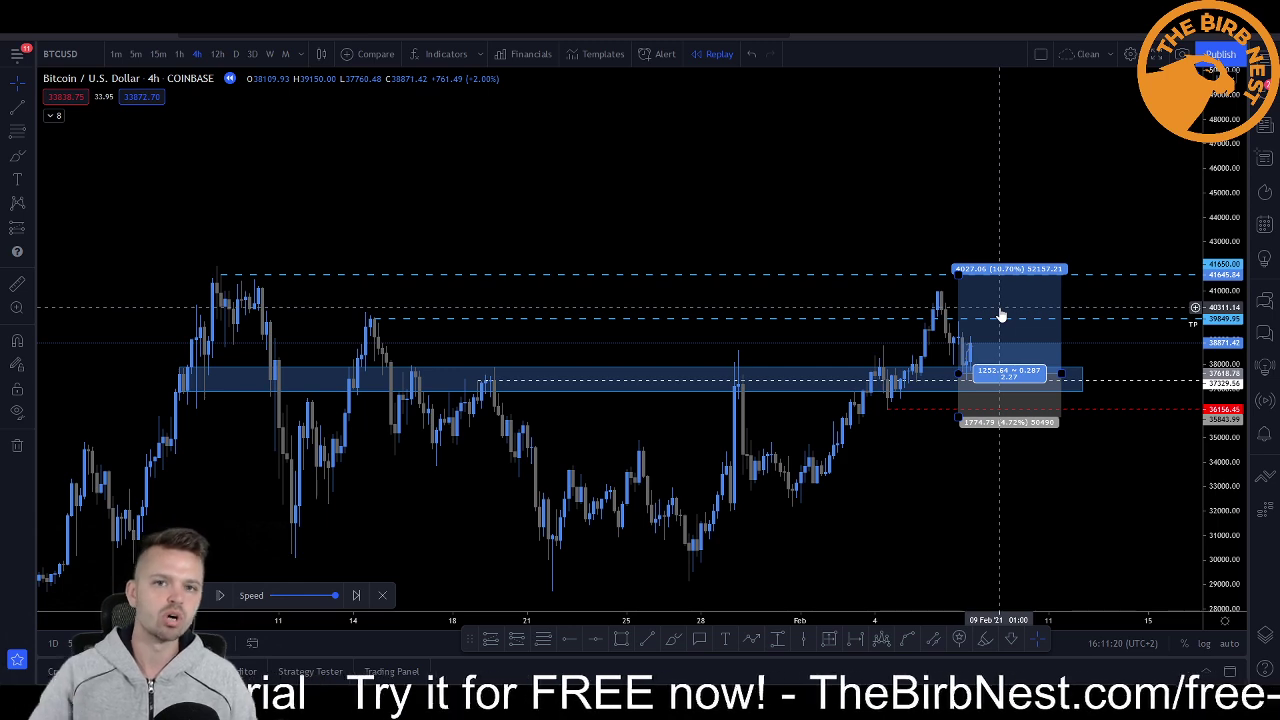
Raise the long position's target to 45691.90 and place a blue dashed take-profit ray beside it at 45626.73.
scroll(1110, 372, "down", 2)
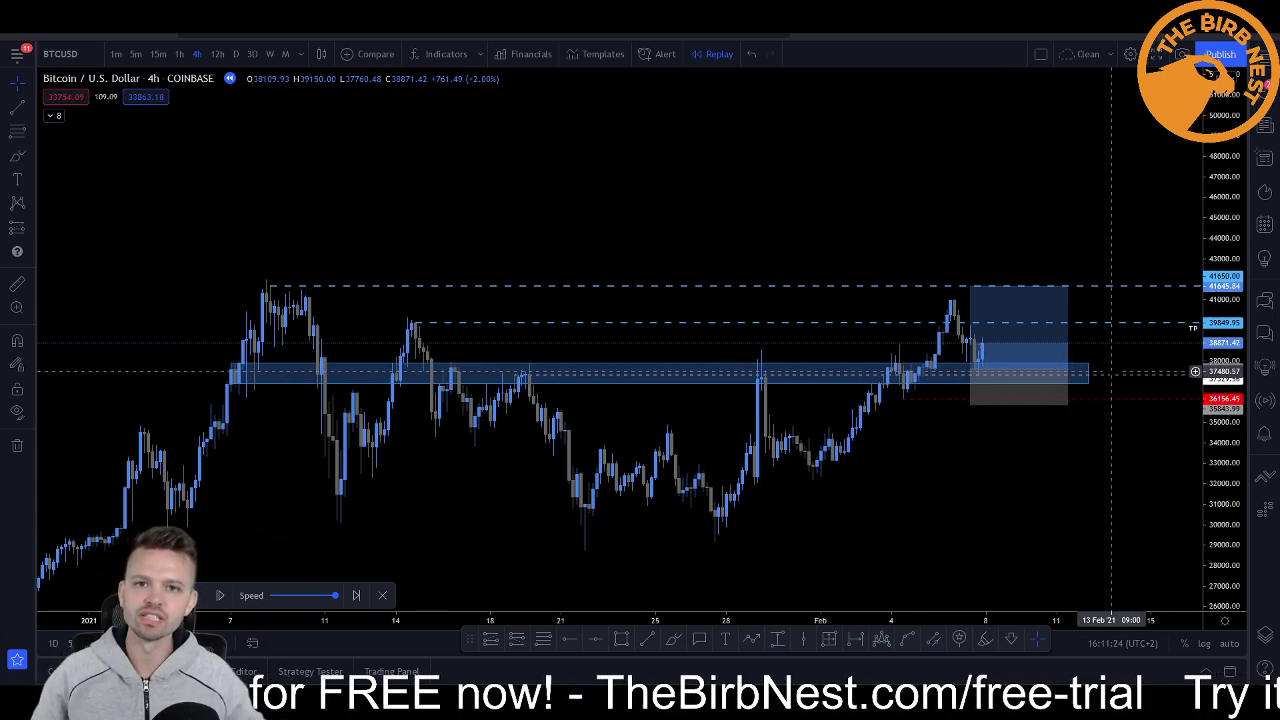
mouse_move(989, 288)
left_mouse_down()
mouse_move(1020, 205)
mouse_move(1039, 204)
left_mouse_up()
left_click(900, 260)
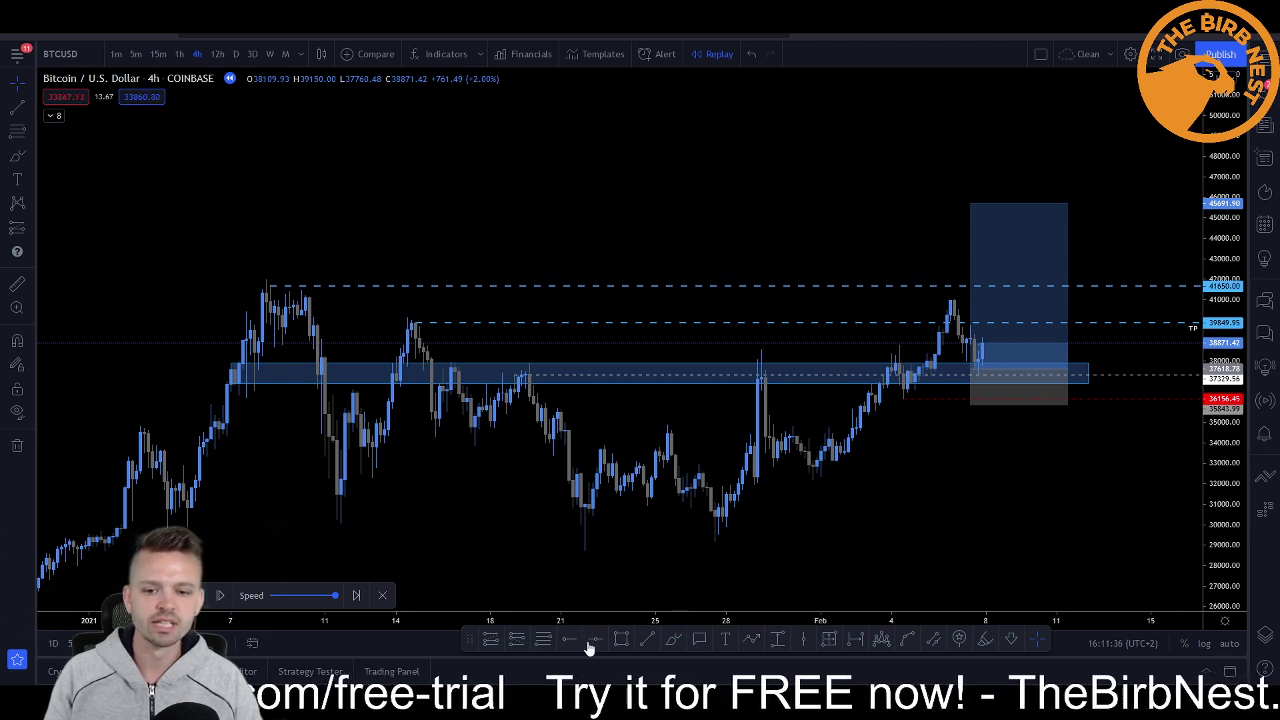
left_click(832, 203)
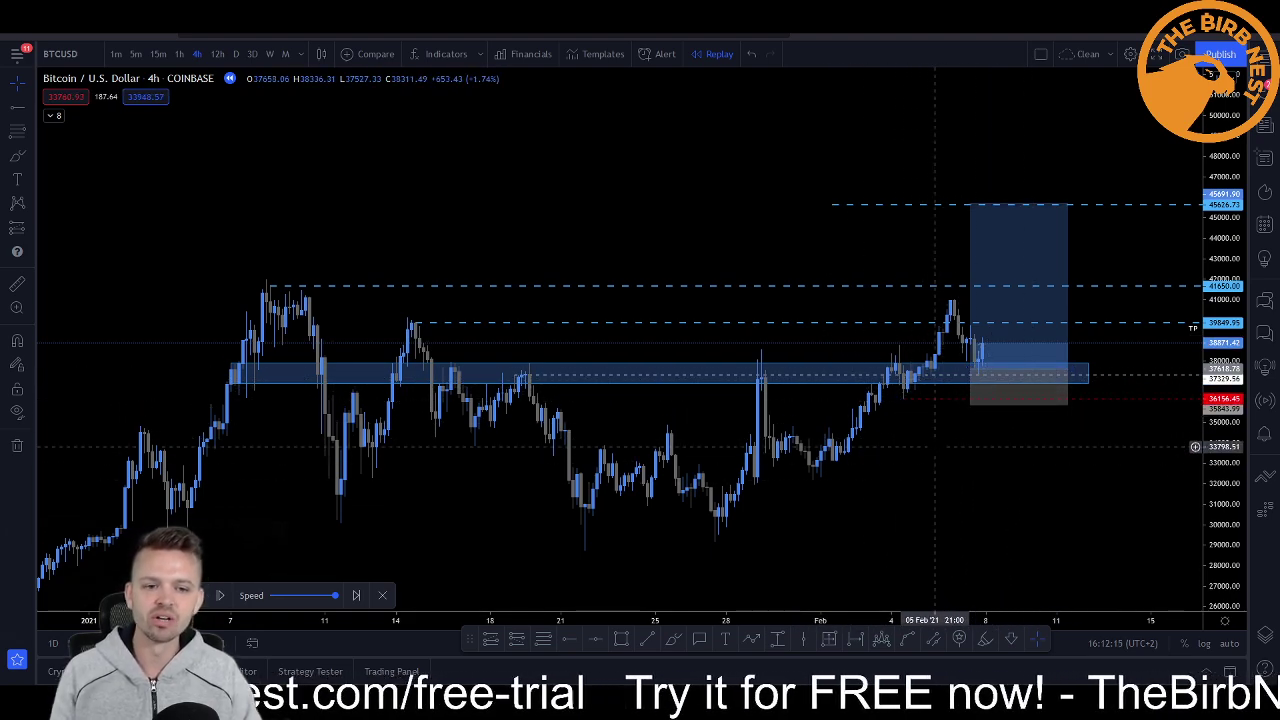
Advance the bar replay until price climbs above the uppermost take-profit ray.
left_click(219, 597)
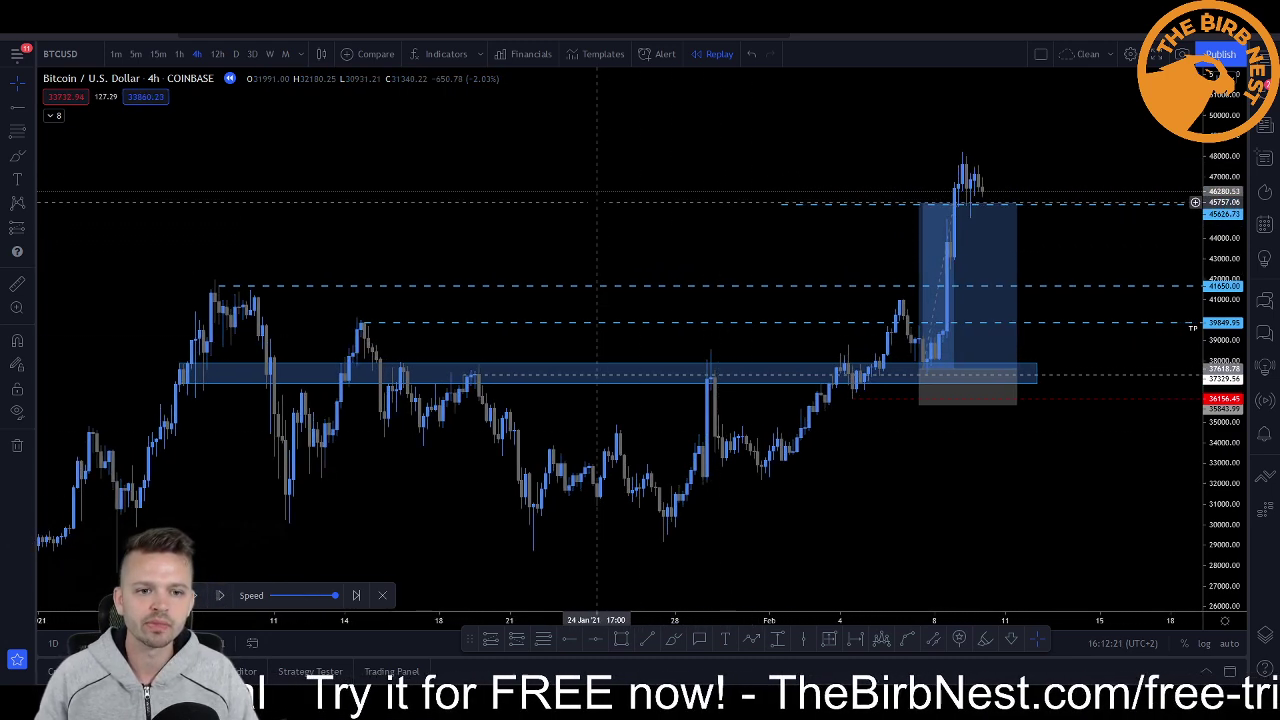
left_click(800, 364)
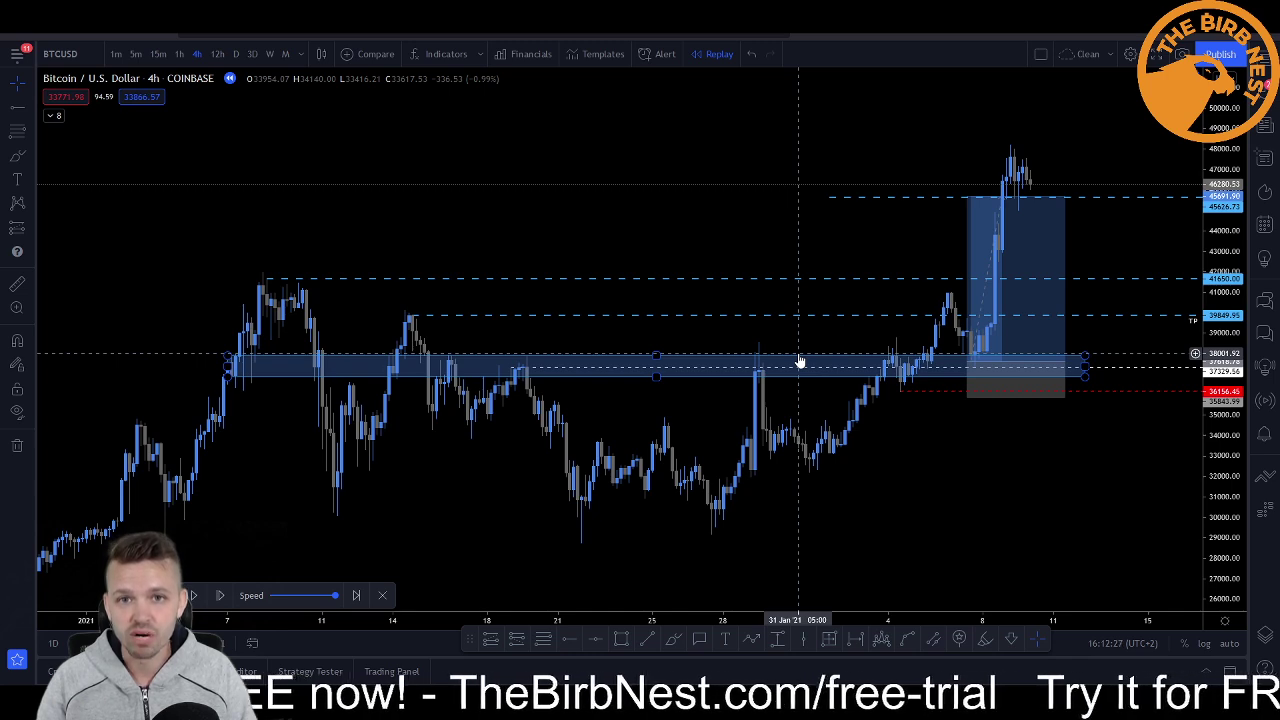
left_click(712, 292)
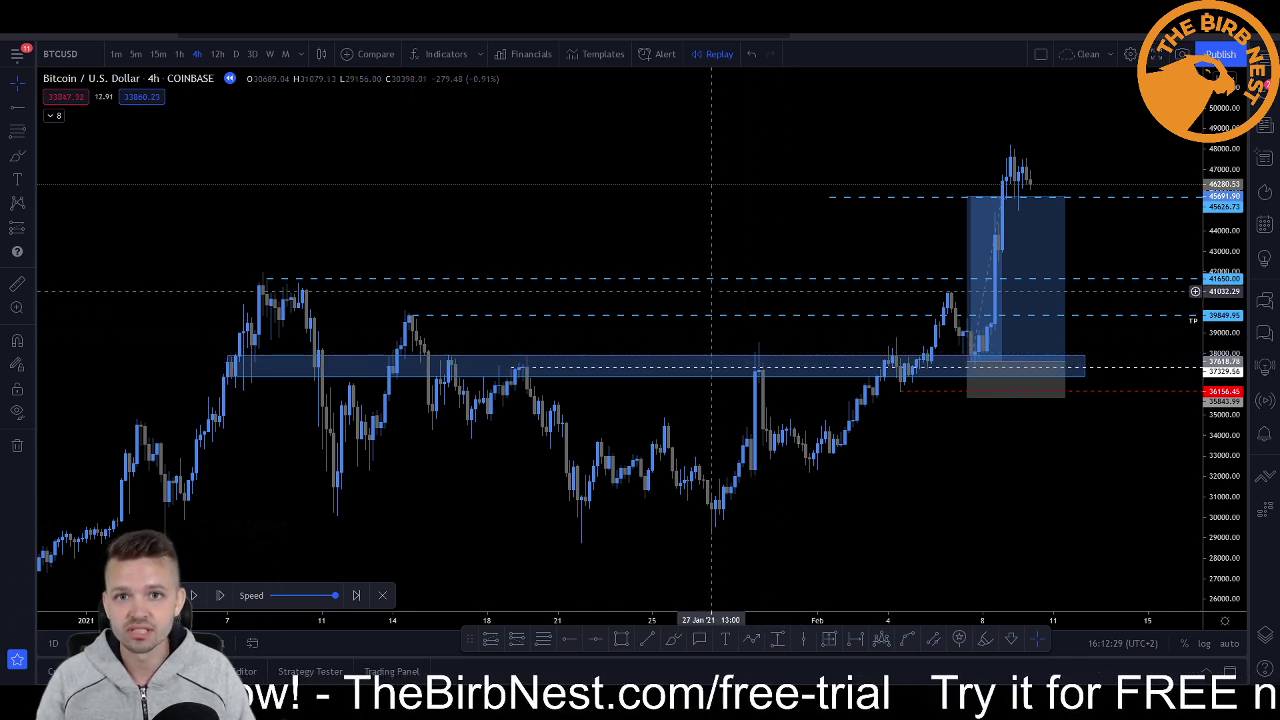